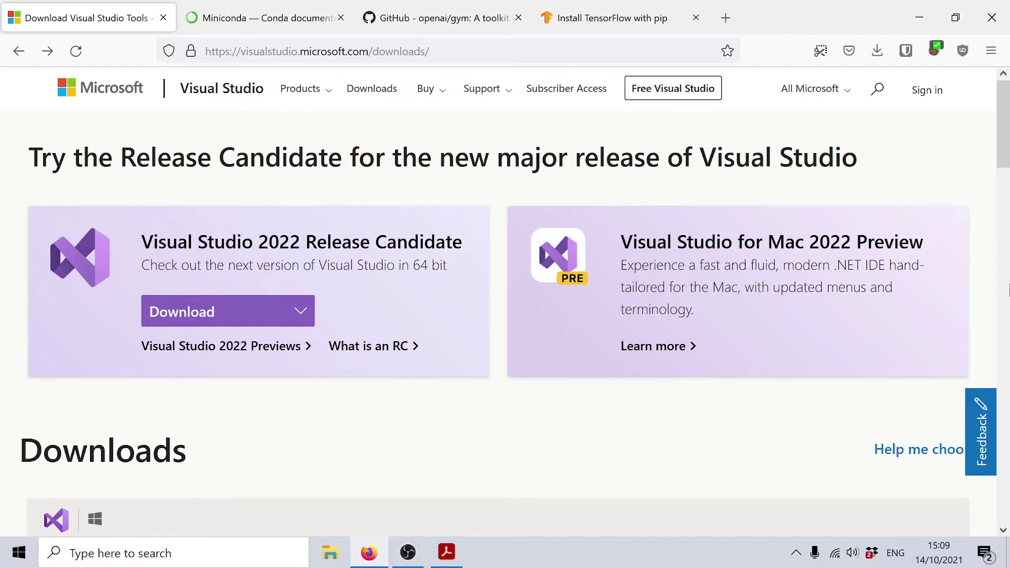
Jump to the Help me choose section of the Visual Studio downloads page.
{"action": "key", "text": "ctrl+l"}
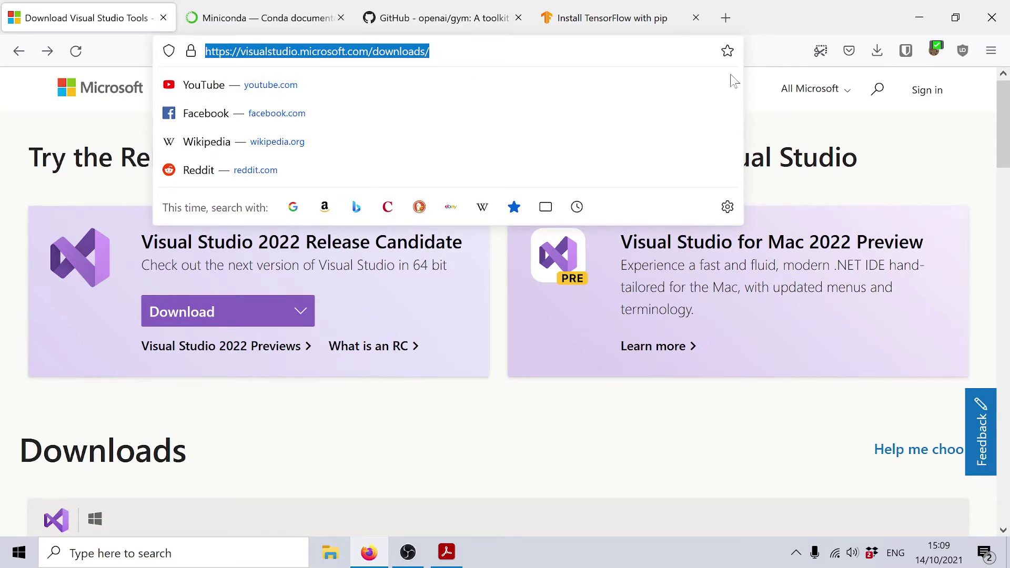
{"action": "key", "text": "Escape"}
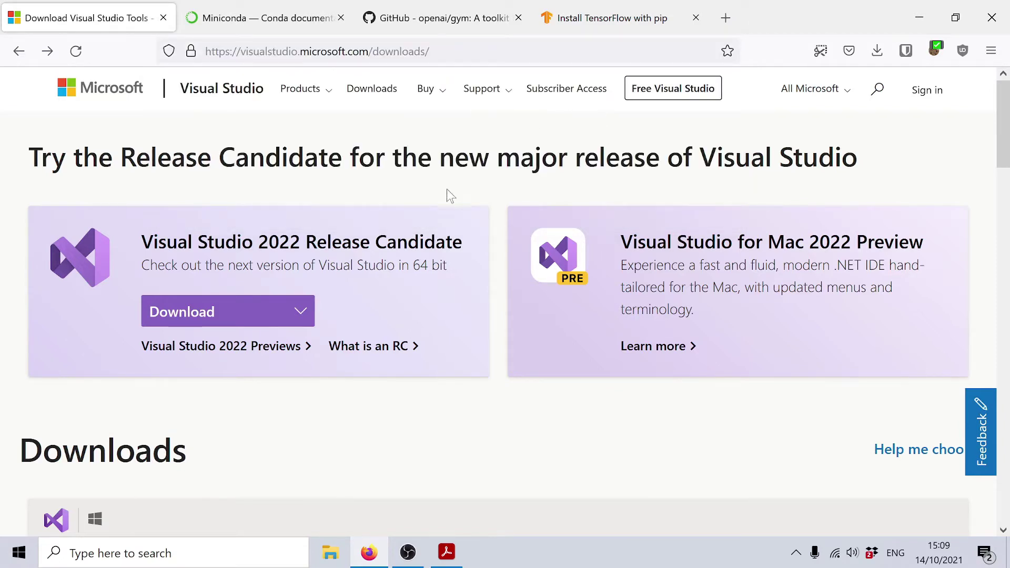
{"action": "scroll", "coordinate": [356, 200], "scroll_direction": "down", "scroll_amount": 3}
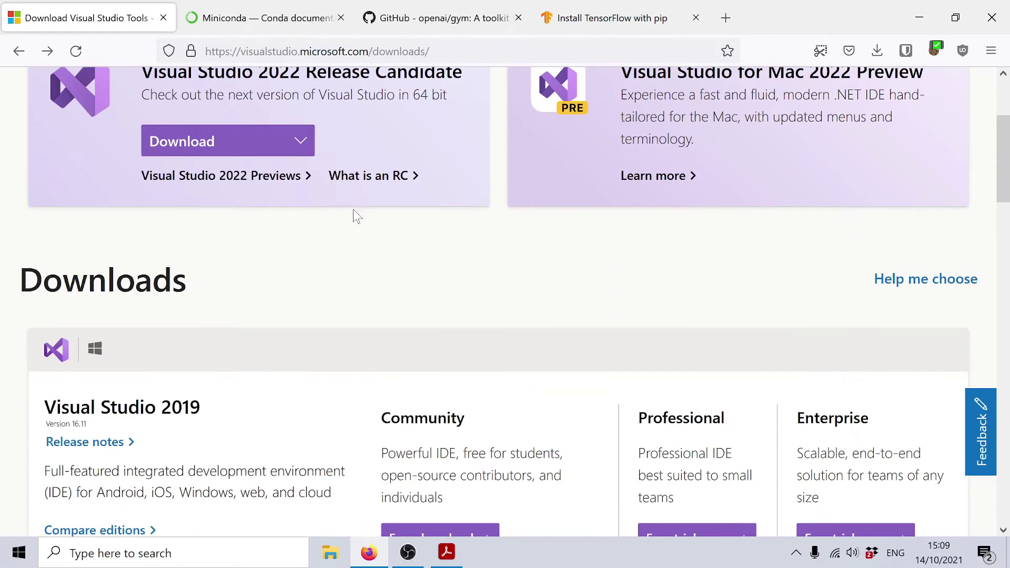
{"action": "scroll", "coordinate": [355, 208], "scroll_direction": "down", "scroll_amount": 2}
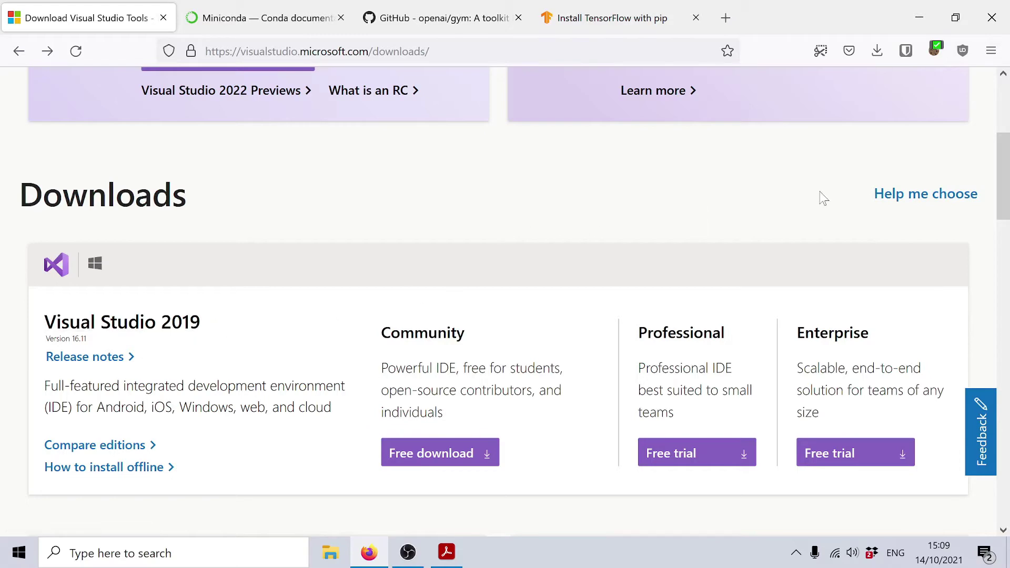
{"action": "left_click", "coordinate": [862, 192]}
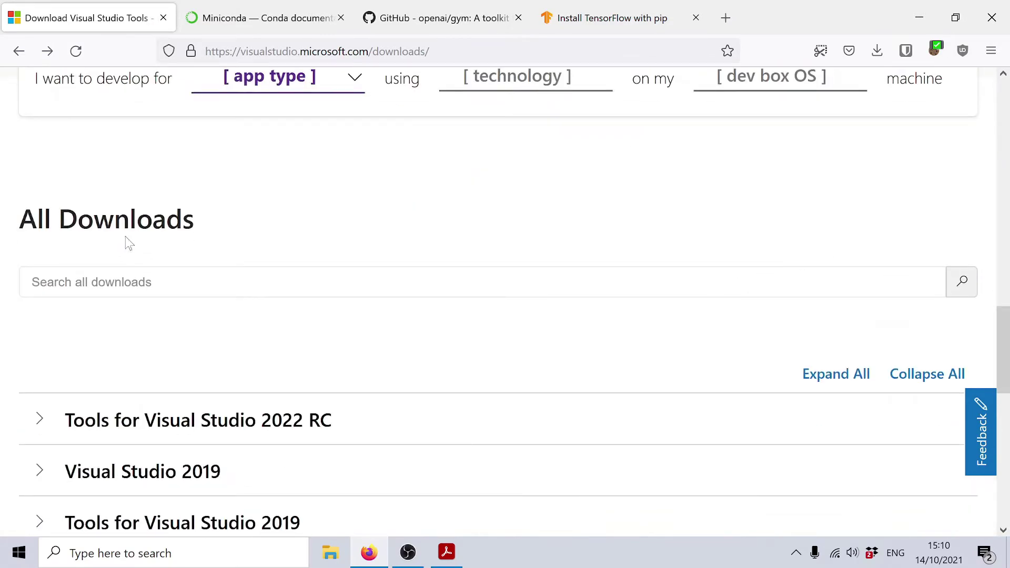
{"action": "scroll", "coordinate": [245, 244], "scroll_direction": "down", "scroll_amount": 5}
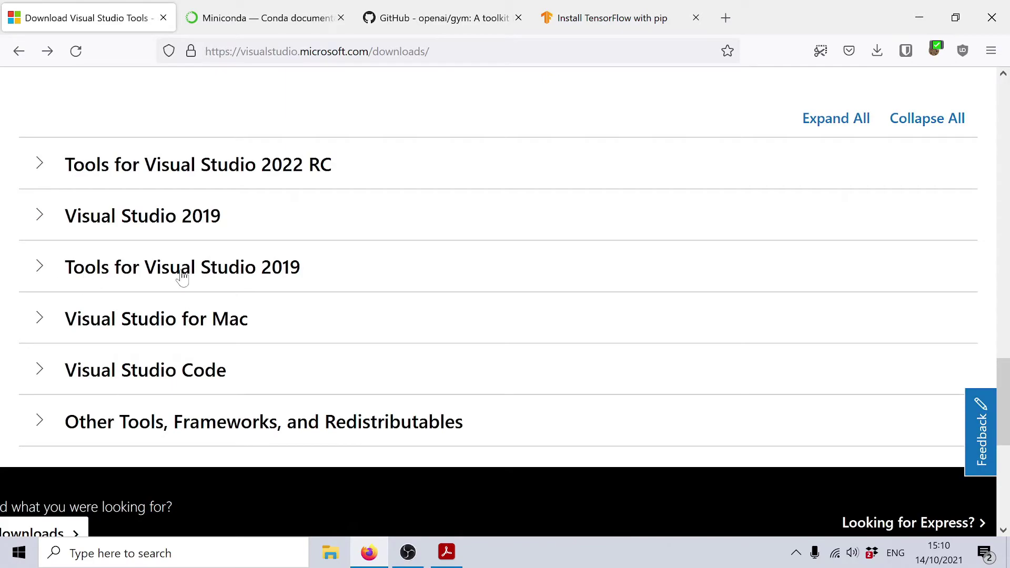
Expand Tools for Visual Studio 2019 and locate the Build Tools for Visual Studio 2019 entry.
{"action": "left_click", "coordinate": [42, 268]}
{"action": "scroll", "coordinate": [318, 298], "scroll_direction": "down", "scroll_amount": 7}
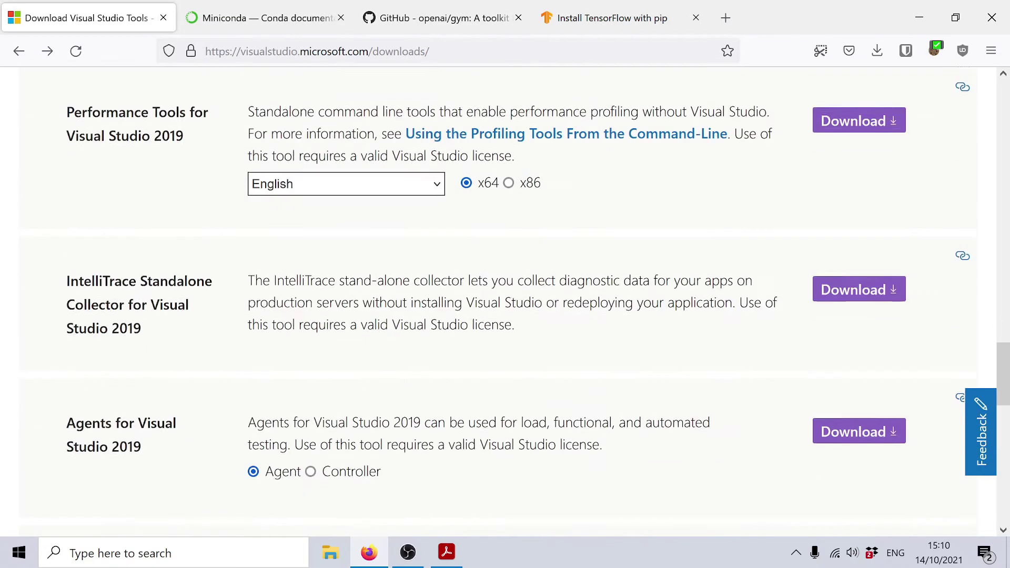
{"action": "scroll", "coordinate": [378, 292], "scroll_direction": "up", "scroll_amount": 5}
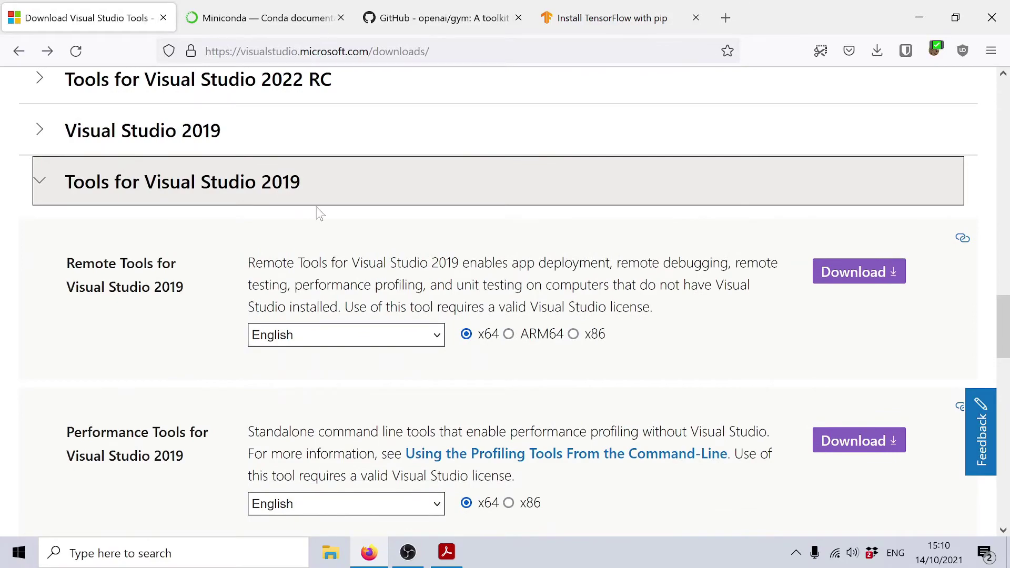
{"action": "scroll", "coordinate": [347, 255], "scroll_direction": "down", "scroll_amount": 8}
{"action": "scroll", "coordinate": [505, 295], "scroll_direction": "down", "scroll_amount": 3}
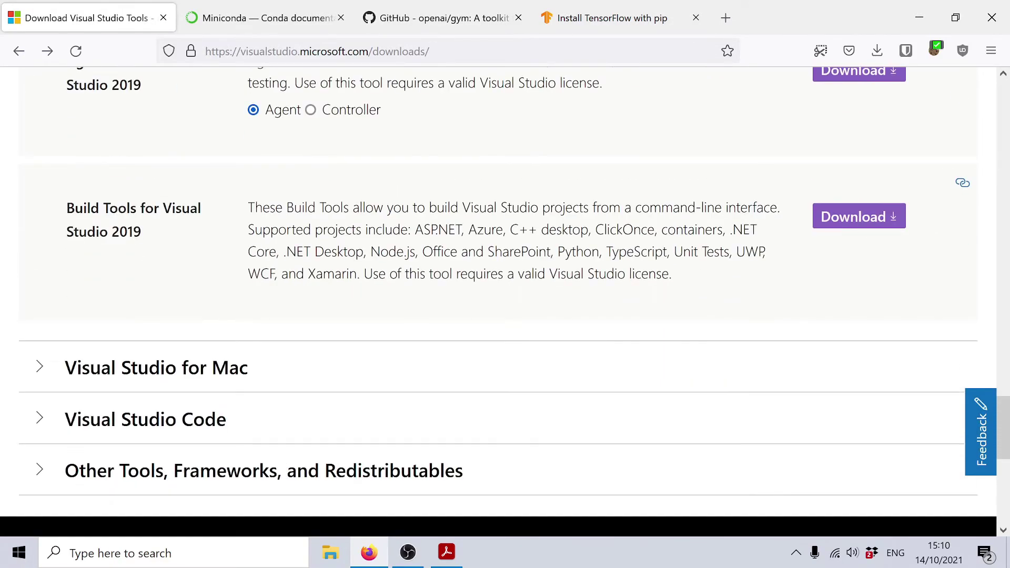
{"action": "left_click_drag", "start_coordinate": [66, 208], "coordinate": [169, 250]}
{"action": "left_click_drag", "start_coordinate": [160, 208], "coordinate": [170, 240]}
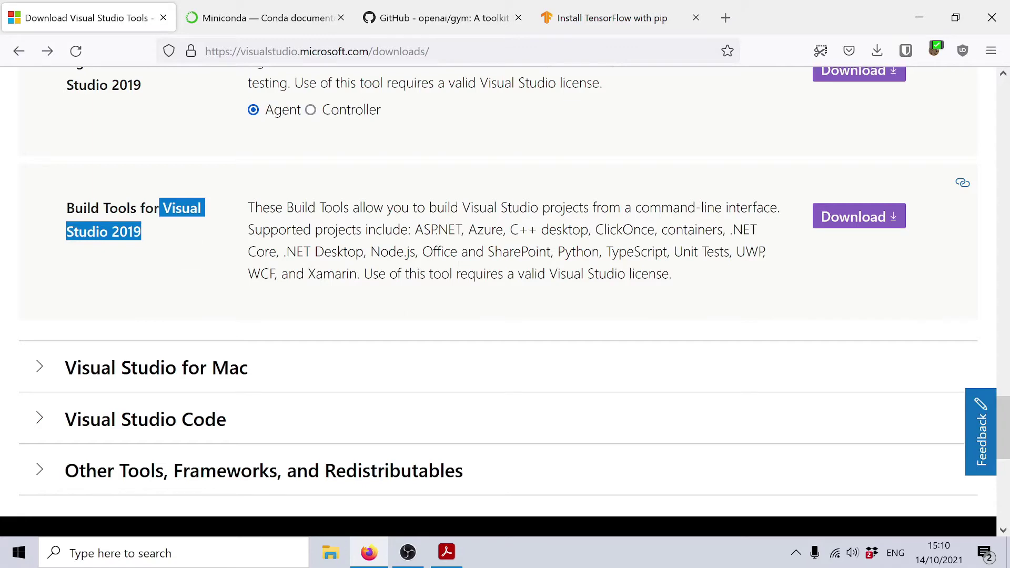
{"action": "left_click", "coordinate": [154, 234]}
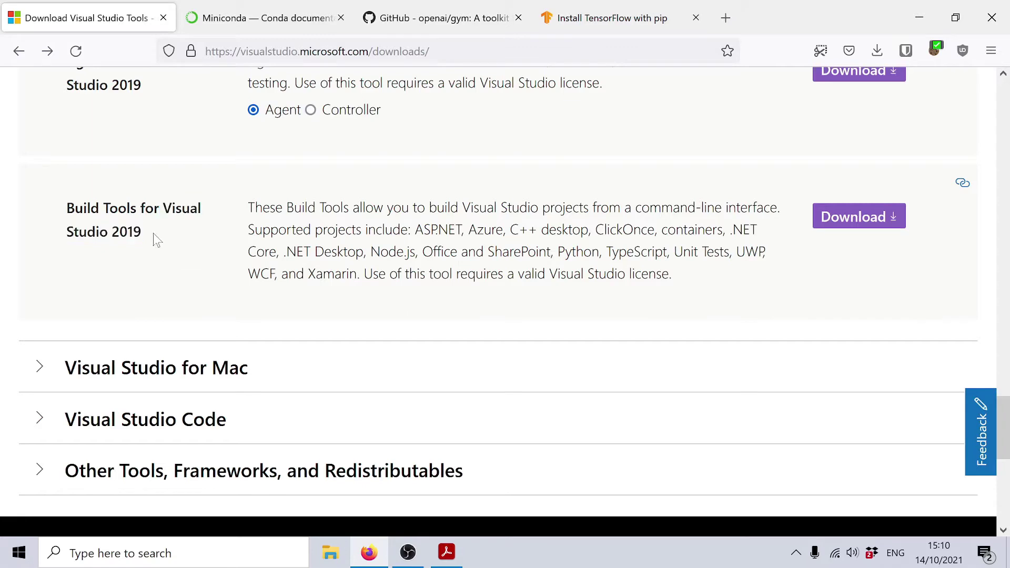
Save the Build Tools for Visual Studio 2019 installer to Downloads and launch it.
{"action": "left_click", "coordinate": [871, 223]}
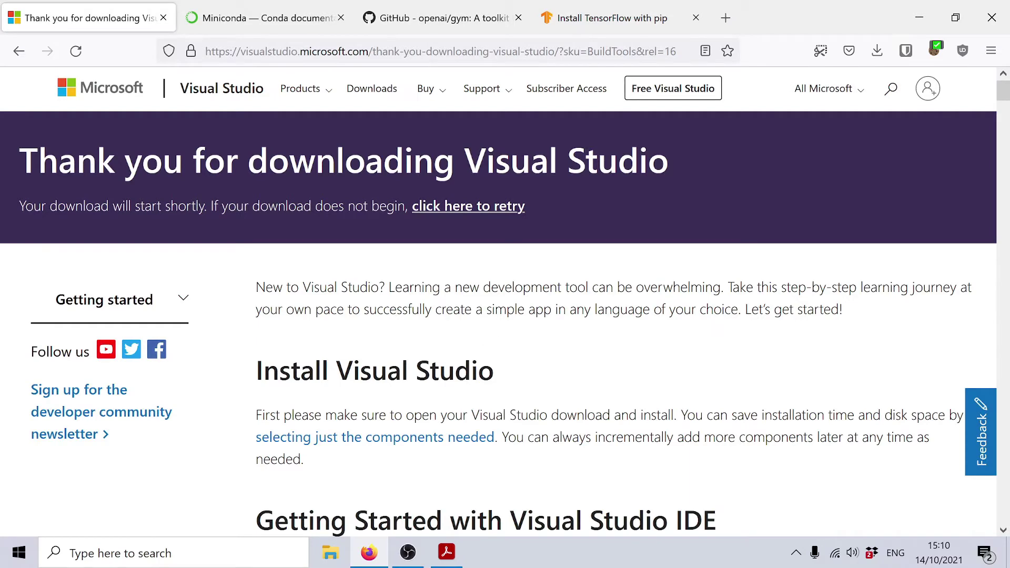
{"action": "left_click", "coordinate": [496, 336]}
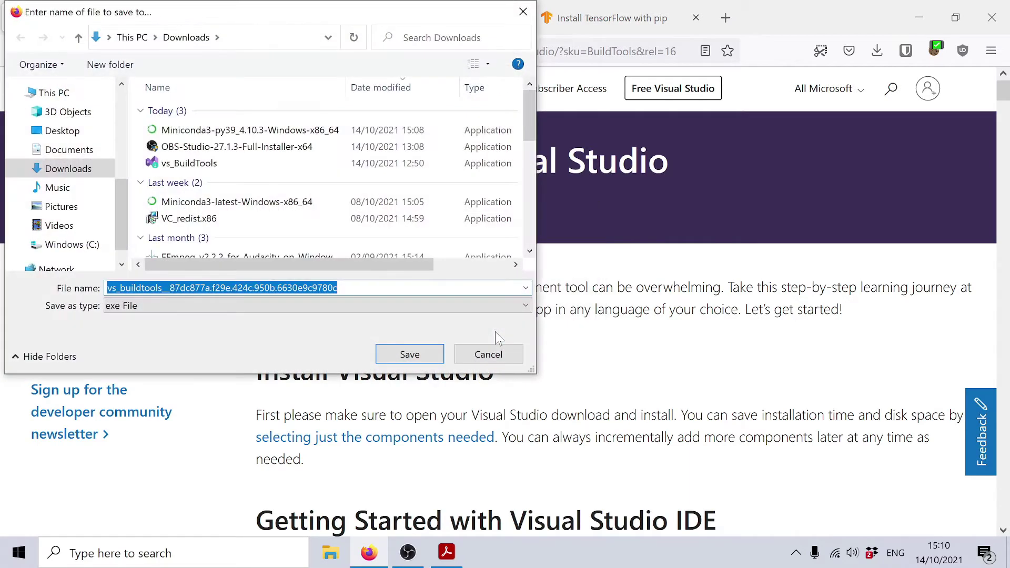
{"action": "left_click", "coordinate": [410, 354]}
{"action": "left_click", "coordinate": [877, 52]}
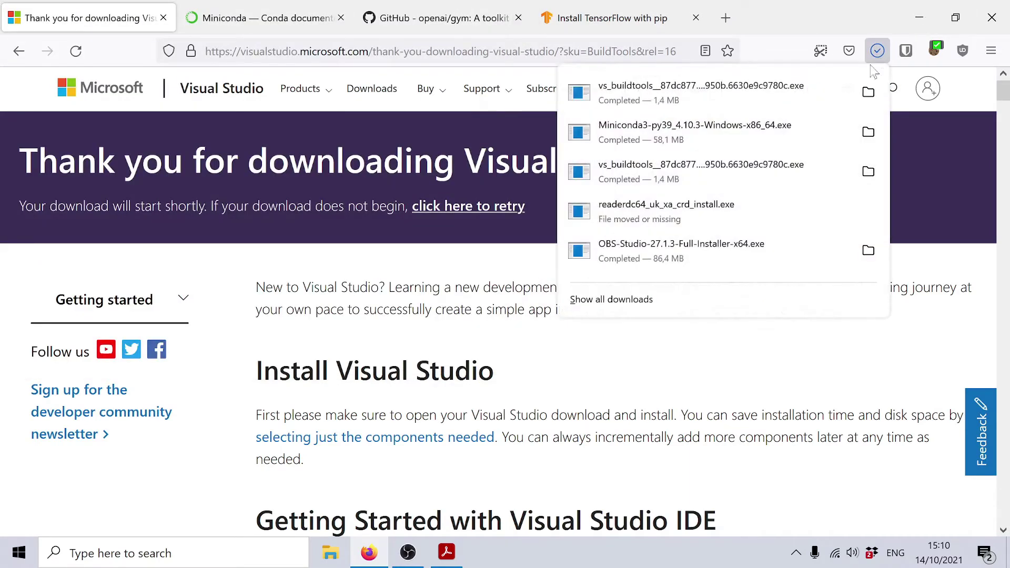
{"action": "left_click", "coordinate": [804, 97]}
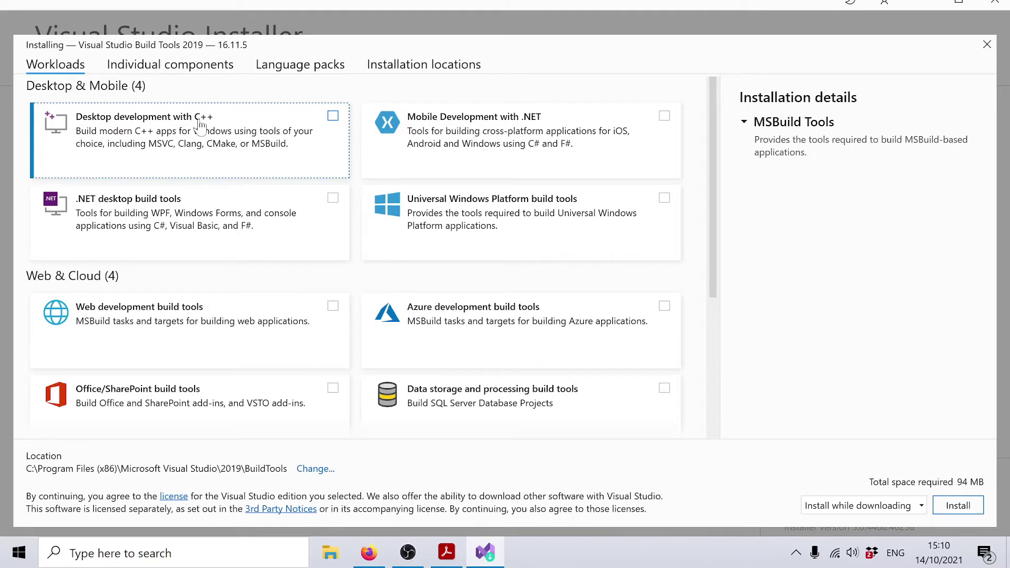
Tick the Desktop development with C++ workload, then close the installer without installing.
{"action": "left_click", "coordinate": [332, 117]}
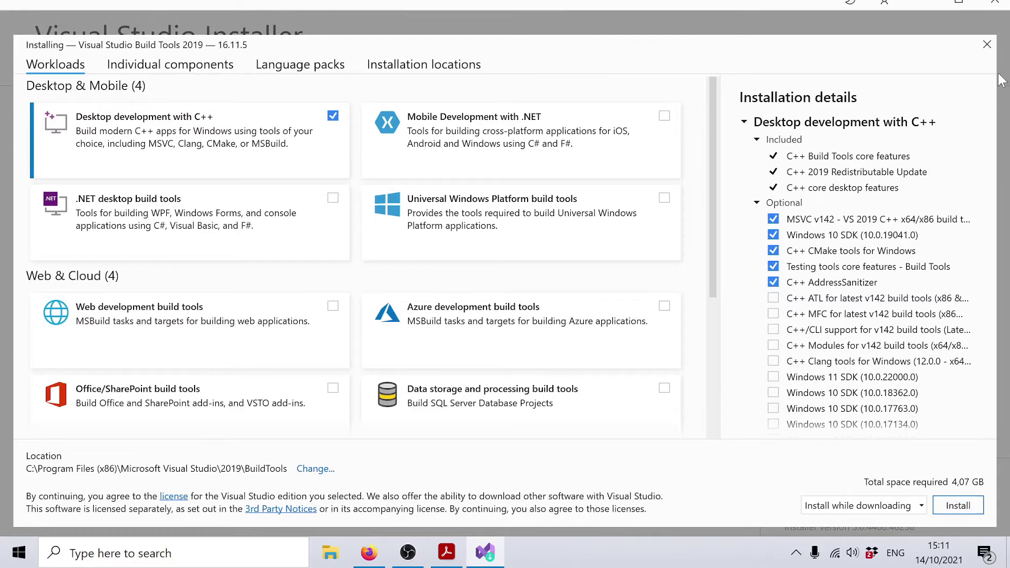
{"action": "left_click", "coordinate": [986, 44]}
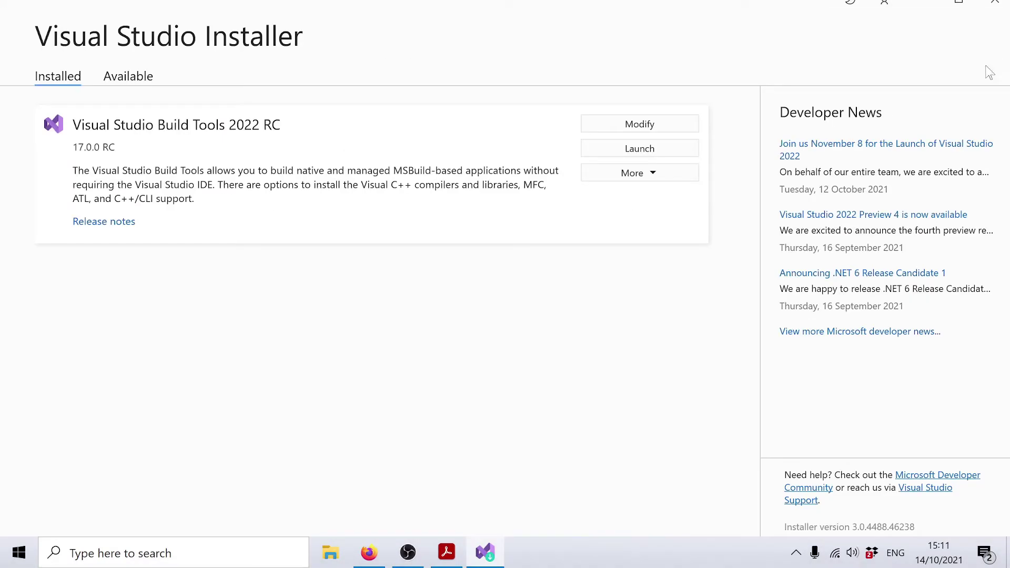
{"action": "left_click", "coordinate": [993, 6]}
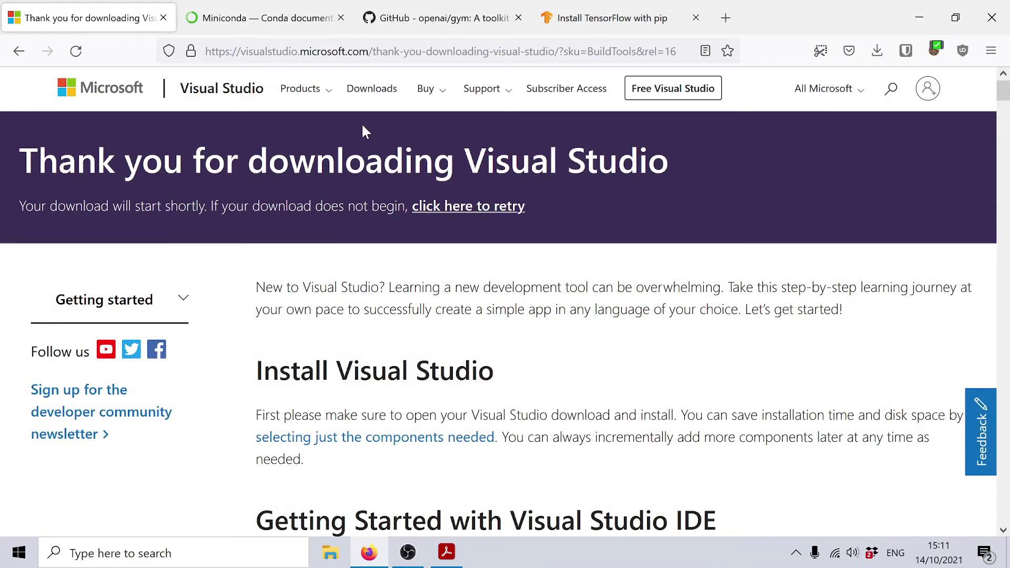
Bring up the Miniconda documentation tab listing the Python 3.9, 3.8 and 3.7 Windows installers.
{"action": "left_click", "coordinate": [258, 23]}
{"action": "left_click", "coordinate": [419, 51]}
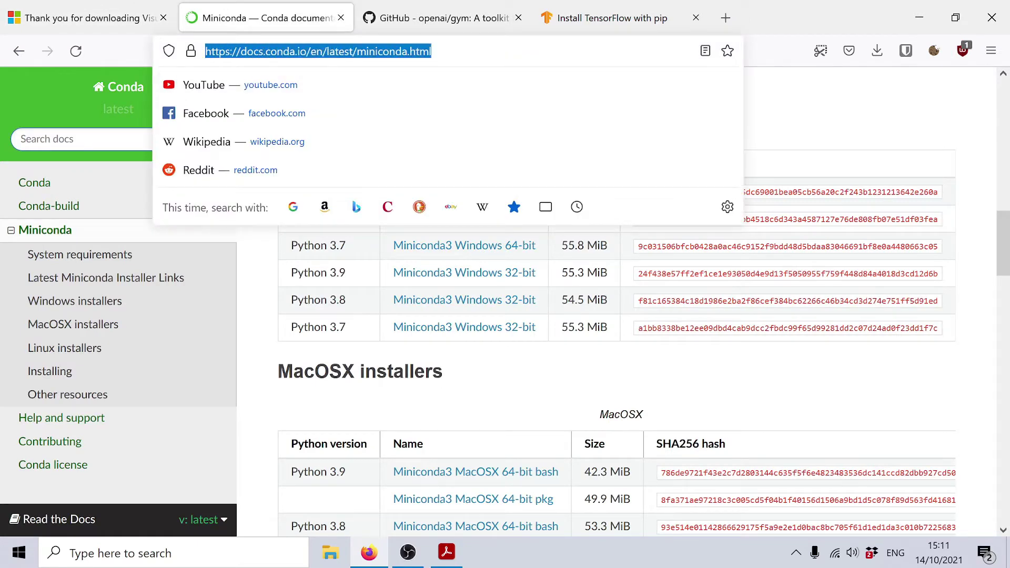
{"action": "left_click", "coordinate": [432, 51]}
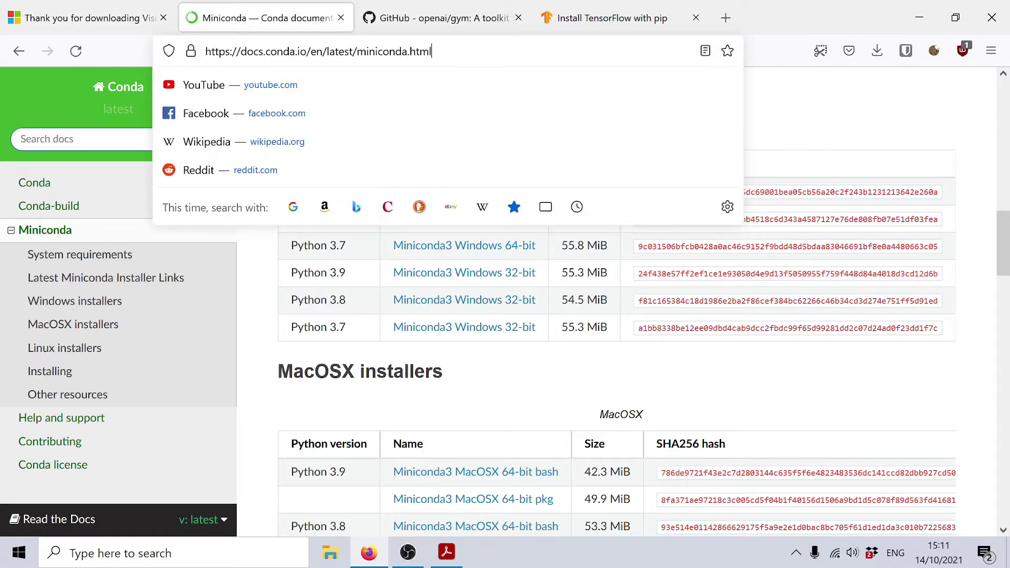
{"action": "left_click", "coordinate": [801, 18]}
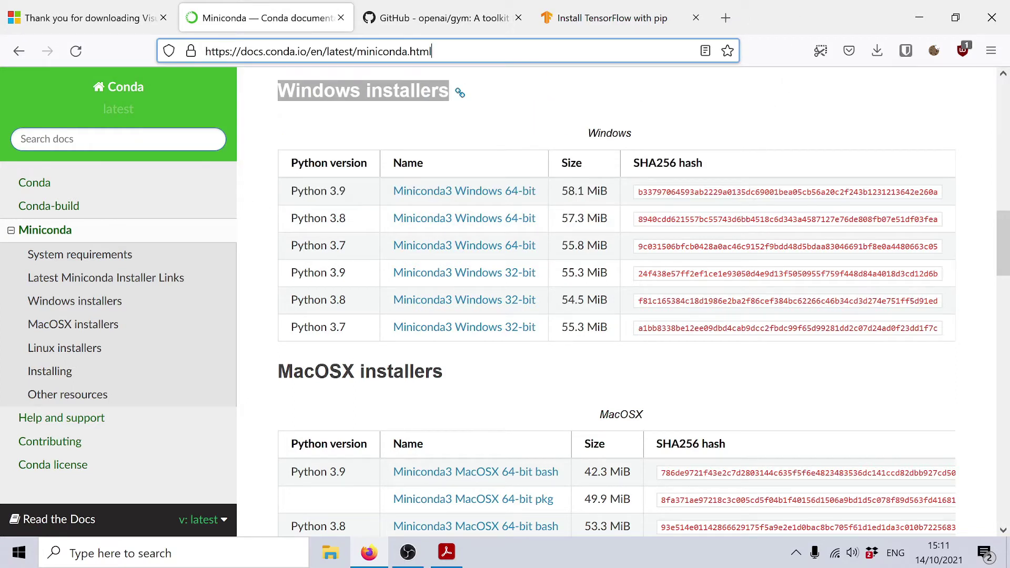
{"action": "left_click", "coordinate": [497, 116]}
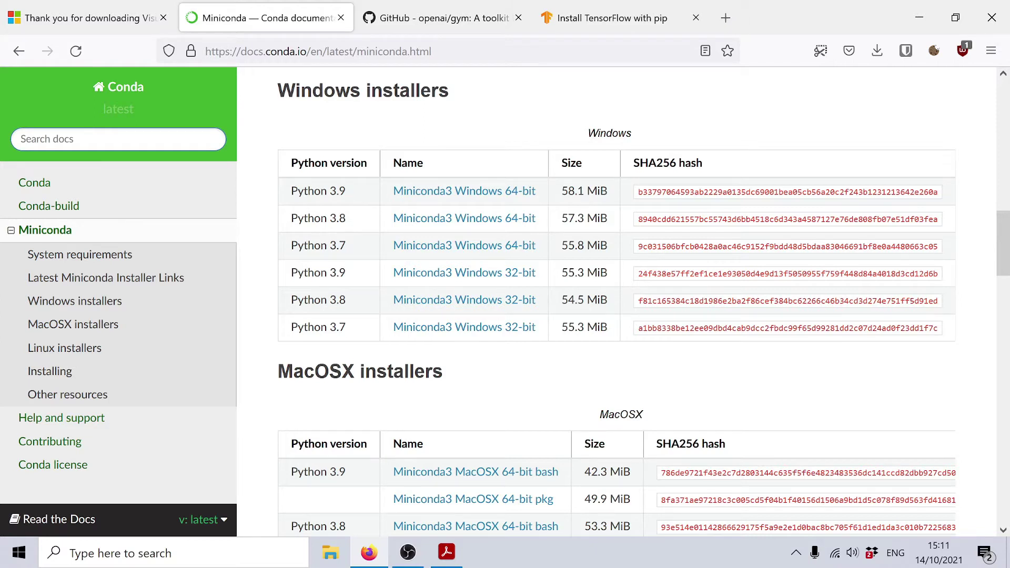
Check on the openai/gym GitHub page that gym supports Python 3.6, 3.7, 3.8 and 3.9.
{"action": "left_click", "coordinate": [447, 21]}
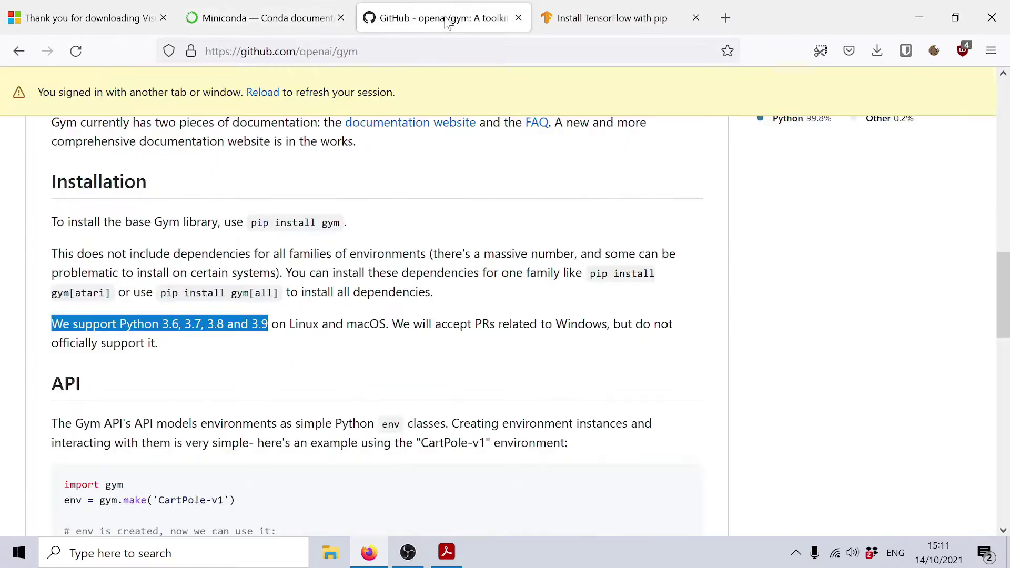
{"action": "scroll", "coordinate": [334, 158], "scroll_direction": "up", "scroll_amount": 15}
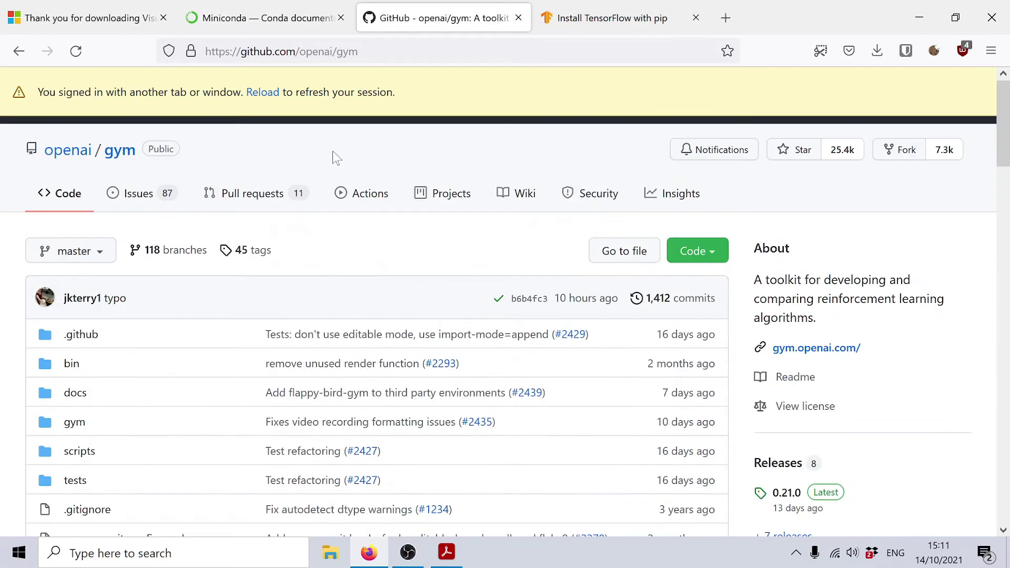
{"action": "left_click", "coordinate": [642, 10]}
{"action": "scroll", "coordinate": [653, 185], "scroll_direction": "up", "scroll_amount": 10}
{"action": "mouse_move", "coordinate": [260, 92]}
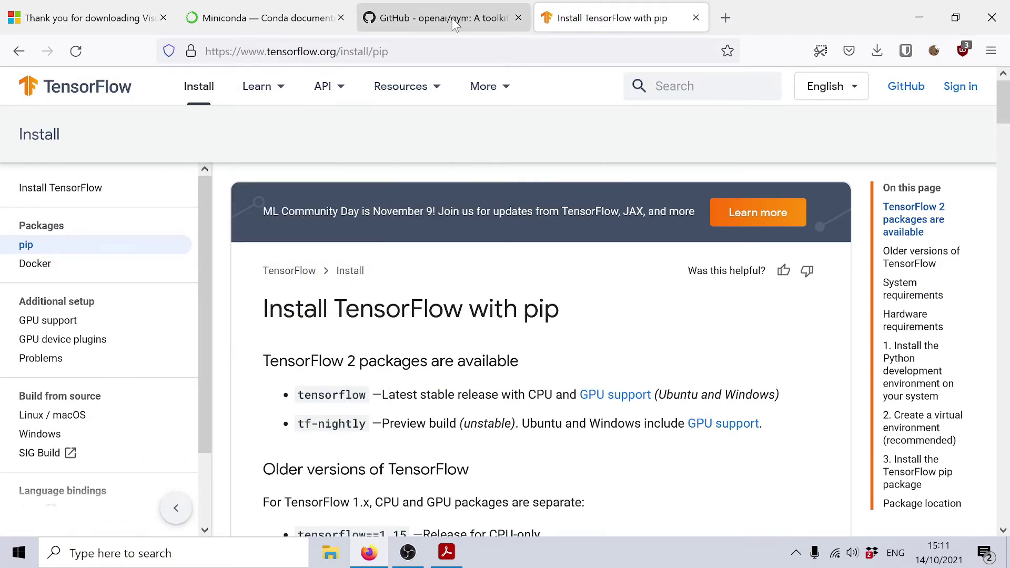
{"action": "left_click", "coordinate": [444, 18]}
{"action": "scroll", "coordinate": [270, 213], "scroll_direction": "down", "scroll_amount": 15}
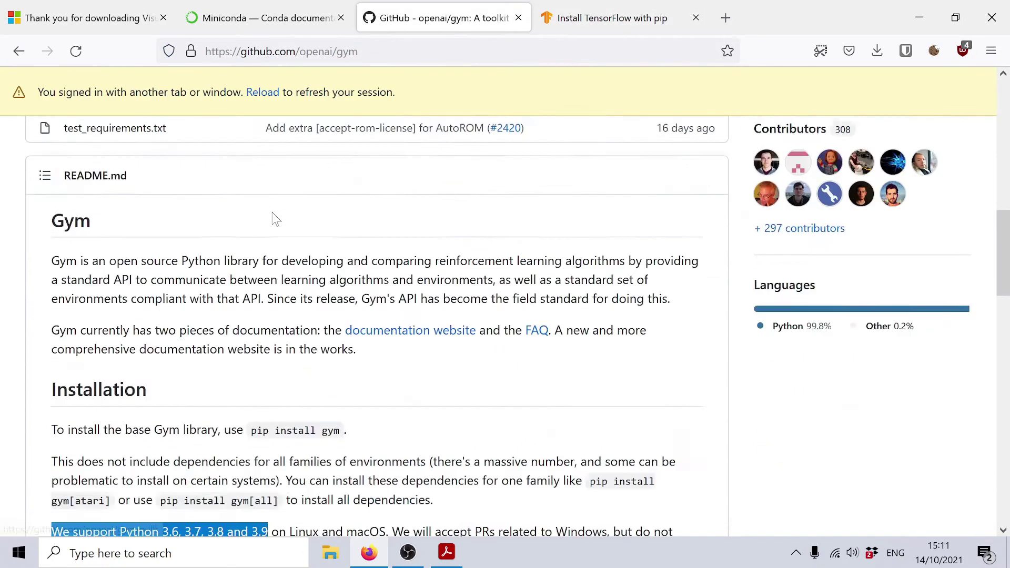
{"action": "left_click", "coordinate": [179, 346]}
{"action": "left_click_drag", "start_coordinate": [161, 324], "coordinate": [268, 324]}
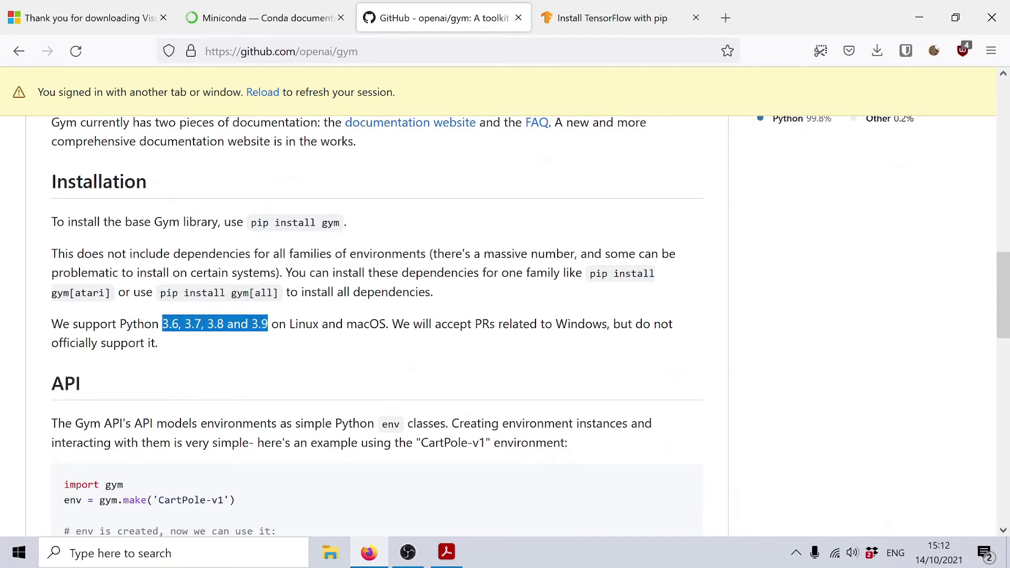
{"action": "left_click", "coordinate": [274, 354]}
Confirm on the TensorFlow pip page that Python 3.6–3.9 is supported, with 3.9 highest.
{"action": "left_click", "coordinate": [577, 25]}
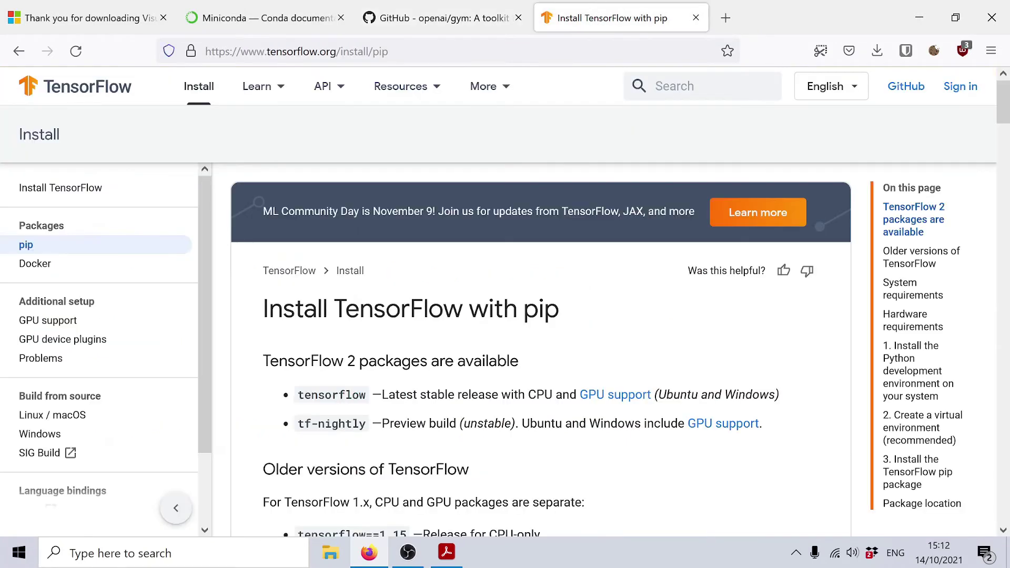
{"action": "scroll", "coordinate": [559, 298], "scroll_direction": "down", "scroll_amount": 4}
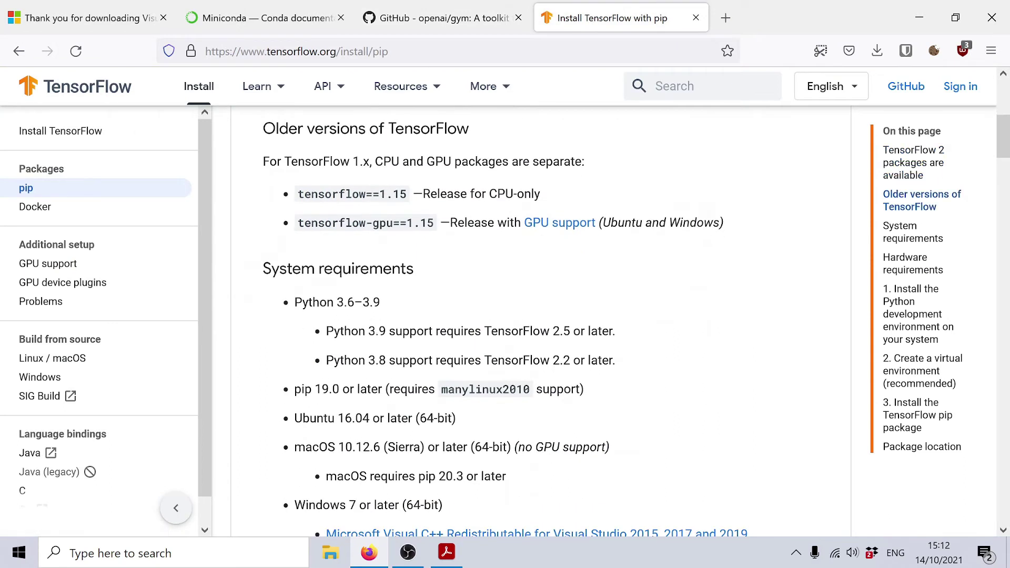
{"action": "left_click_drag", "start_coordinate": [337, 302], "coordinate": [380, 303]}
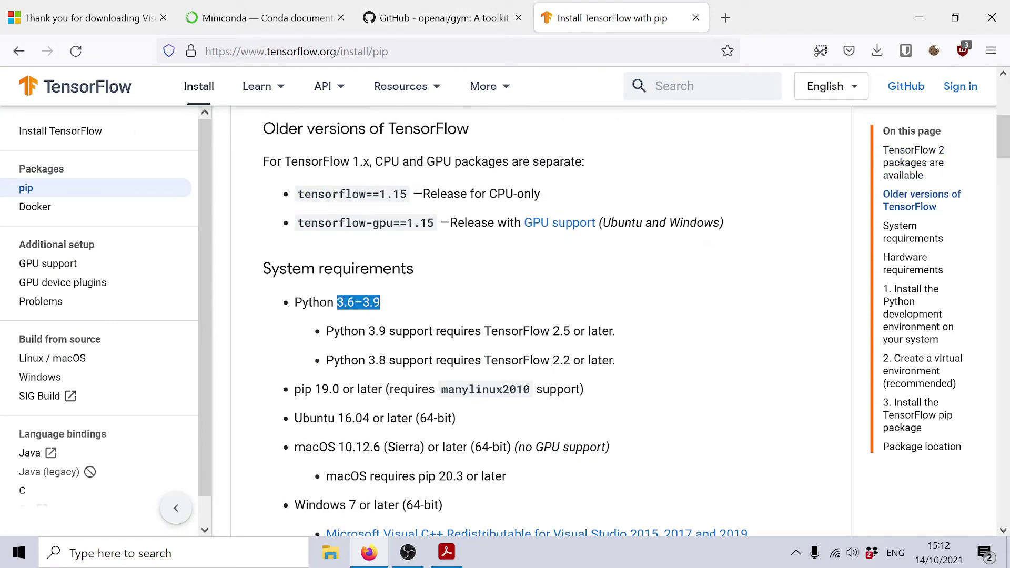
{"action": "left_click", "coordinate": [403, 309]}
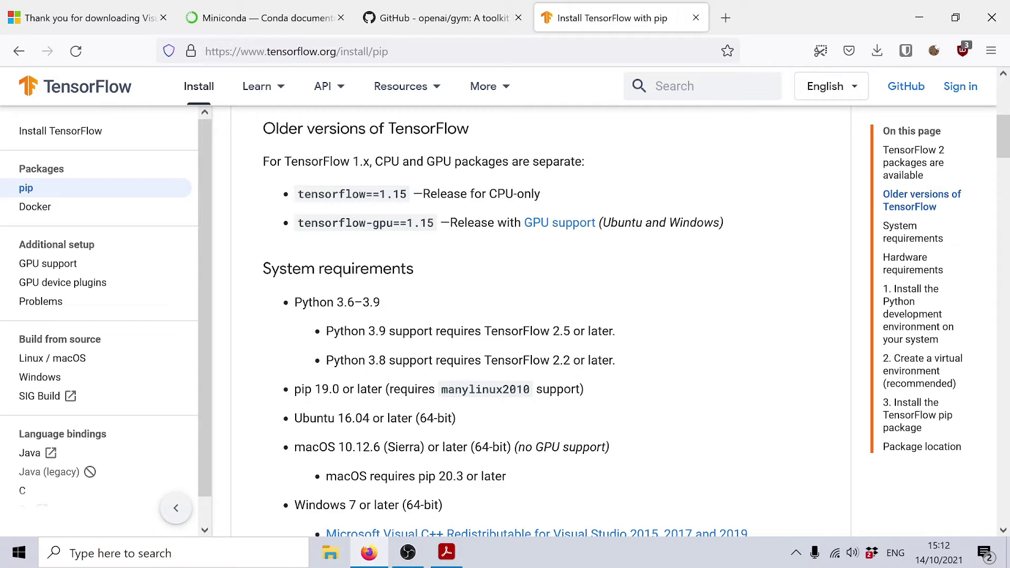
{"action": "left_click_drag", "start_coordinate": [388, 308], "coordinate": [363, 304]}
Download the Python 3.9 Miniconda3 Windows 64-bit installer, replacing the old copy, and launch it.
{"action": "left_click", "coordinate": [280, 23]}
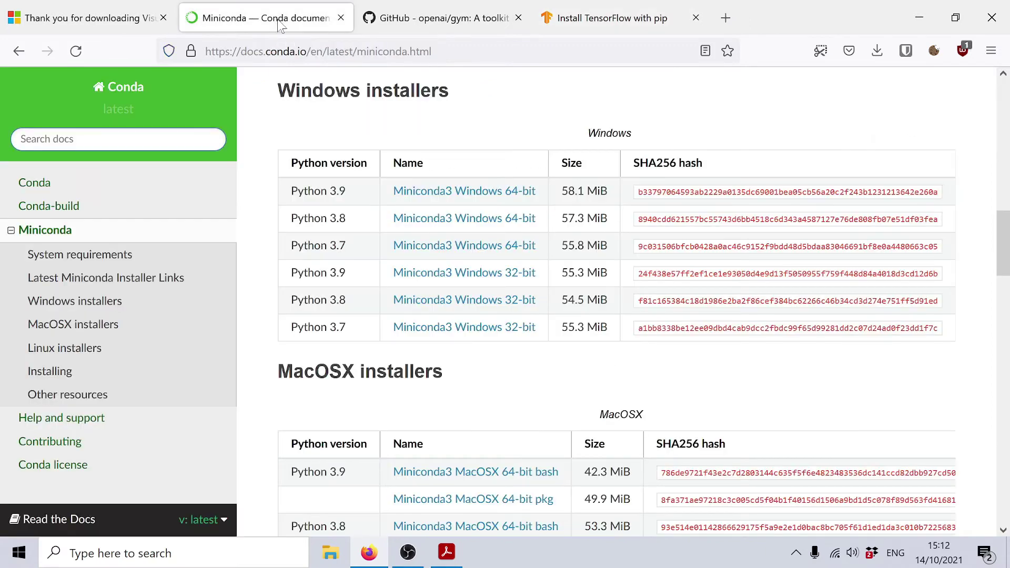
{"action": "left_click_drag", "start_coordinate": [350, 192], "coordinate": [292, 202]}
{"action": "left_click", "coordinate": [477, 195]}
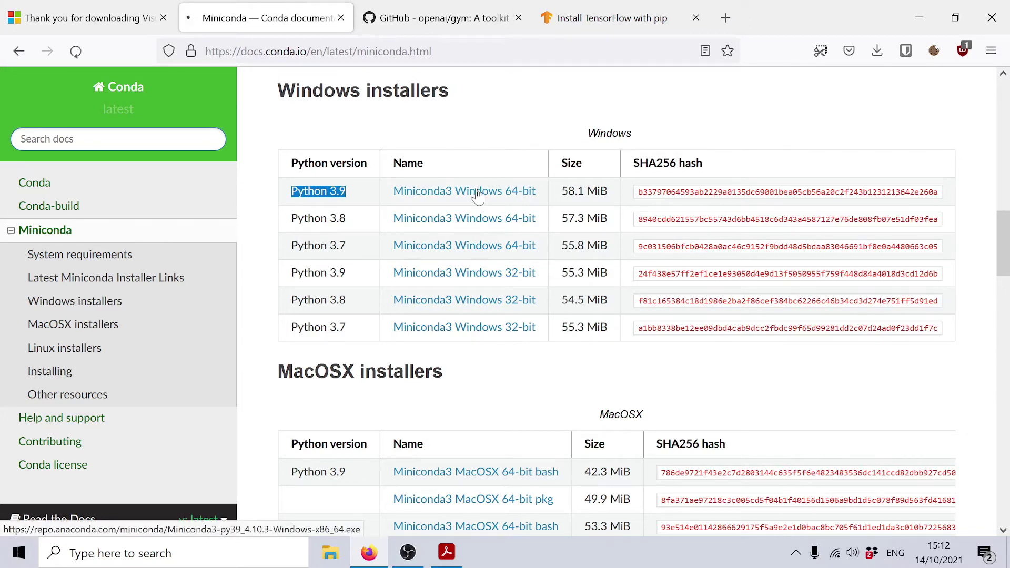
{"action": "left_click", "coordinate": [482, 335]}
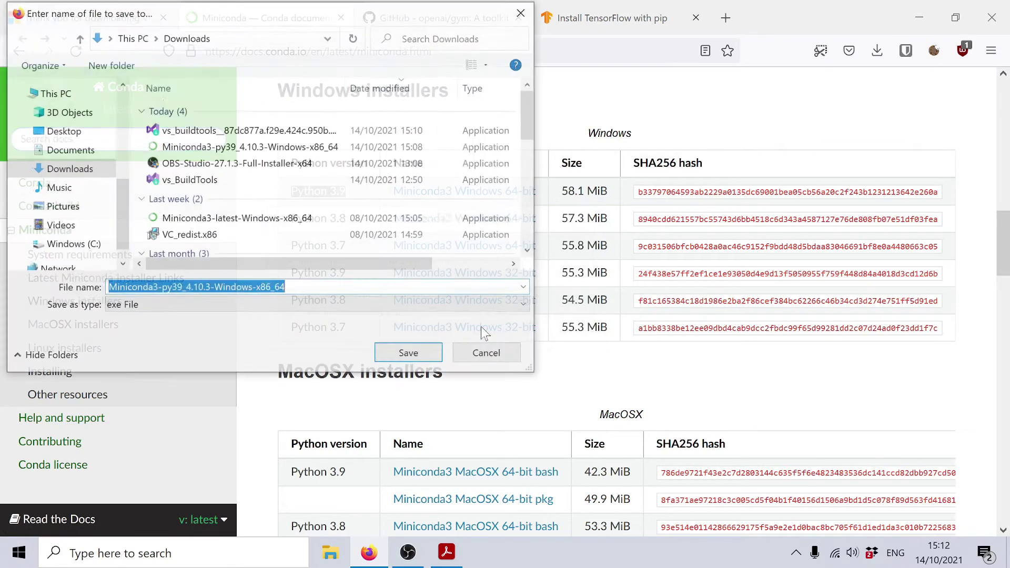
{"action": "left_click", "coordinate": [412, 354]}
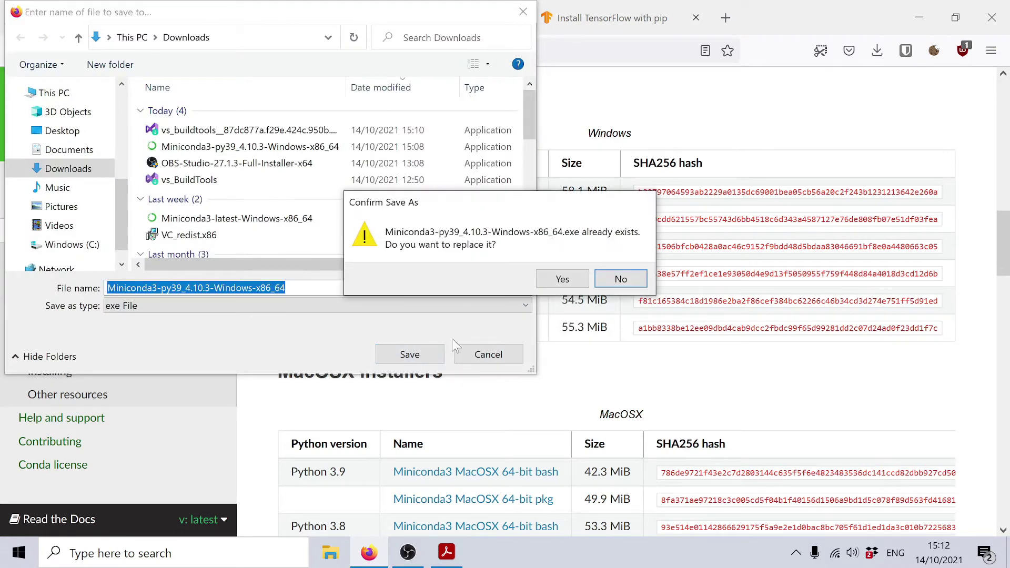
{"action": "left_click", "coordinate": [560, 278]}
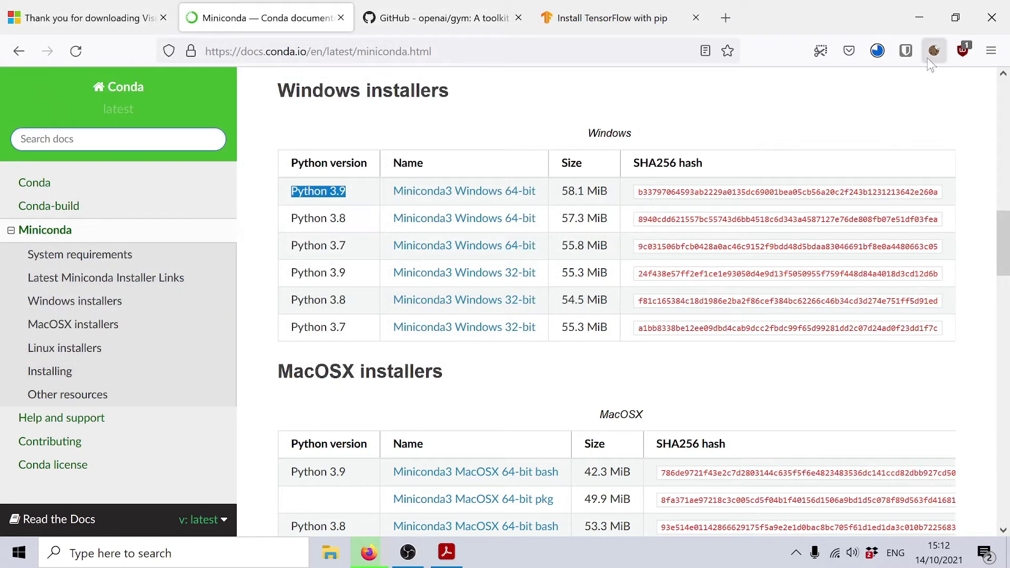
{"action": "left_click", "coordinate": [877, 51]}
{"action": "left_click", "coordinate": [761, 98]}
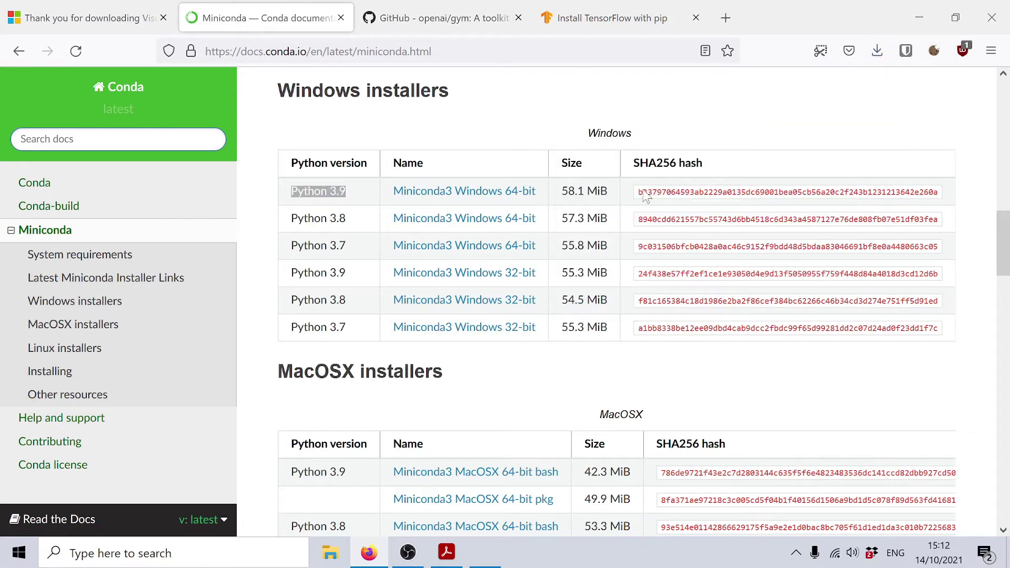
Move past the setup welcome page, then quit the Miniconda3 setup.
{"action": "left_click", "coordinate": [598, 402]}
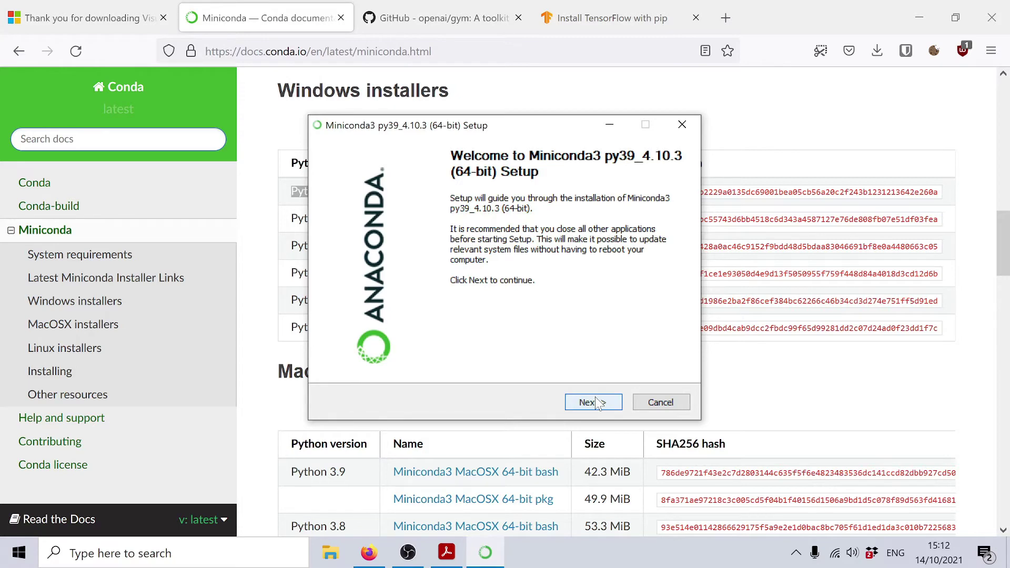
{"action": "left_click", "coordinate": [682, 125]}
{"action": "left_click", "coordinate": [561, 328]}
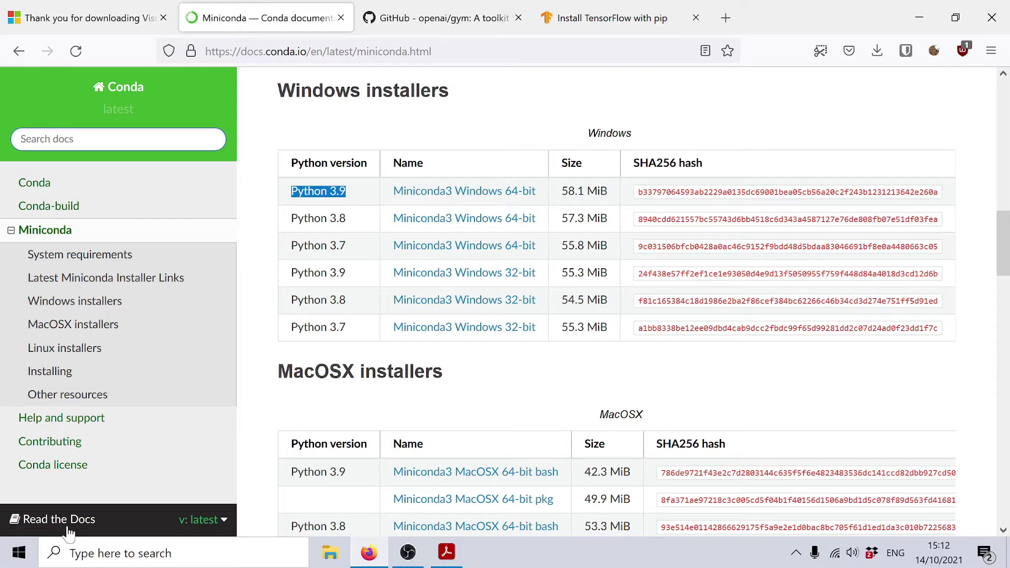
Open Anaconda Prompt (miniconda3) and run 'conda list' to view the base environment's packages.
{"action": "left_click", "coordinate": [19, 556]}
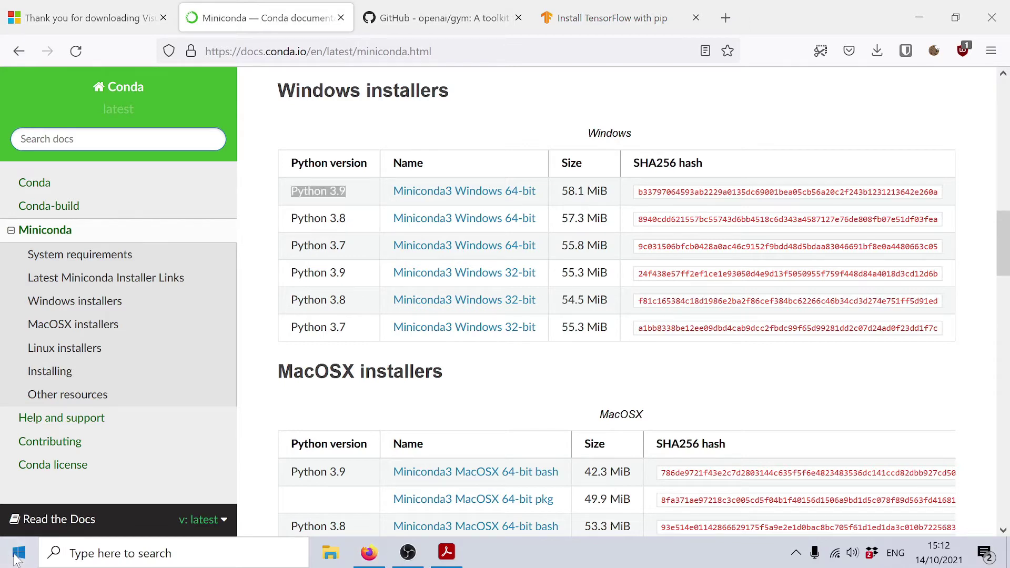
{"action": "type", "text": "anaconda"}
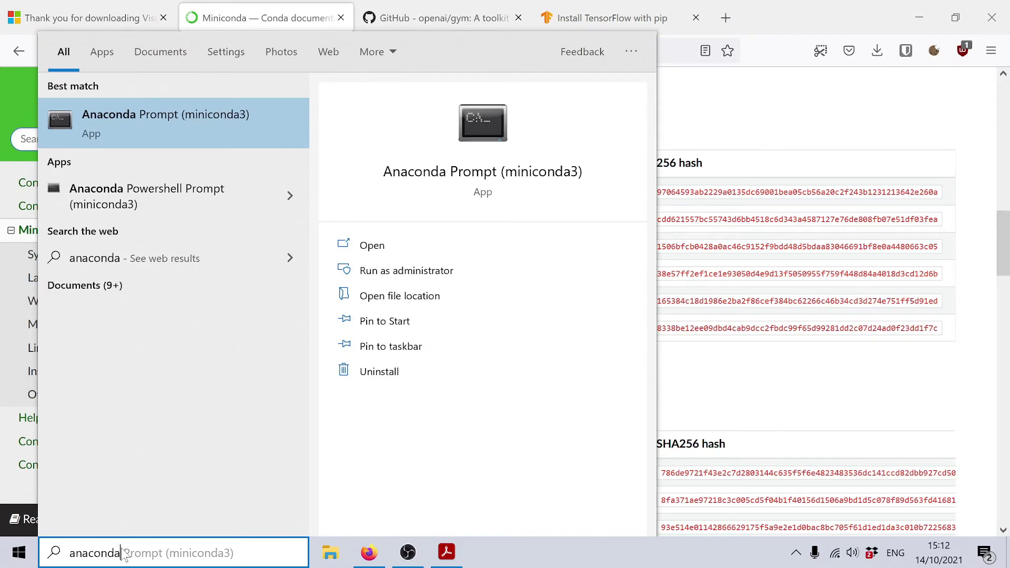
{"action": "left_click", "coordinate": [199, 120]}
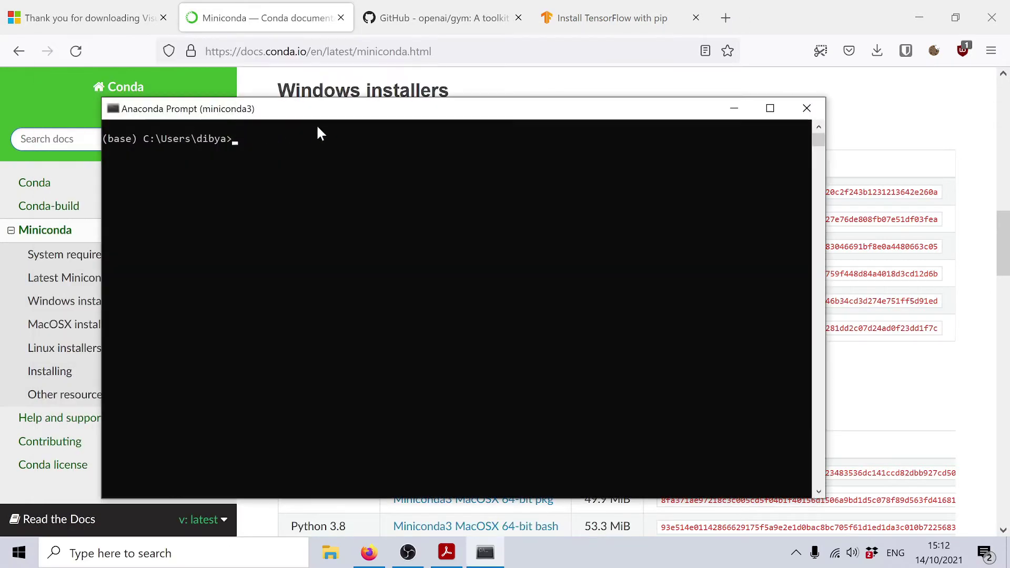
{"action": "type", "text": "conda list"}
{"action": "key", "text": "Return"}
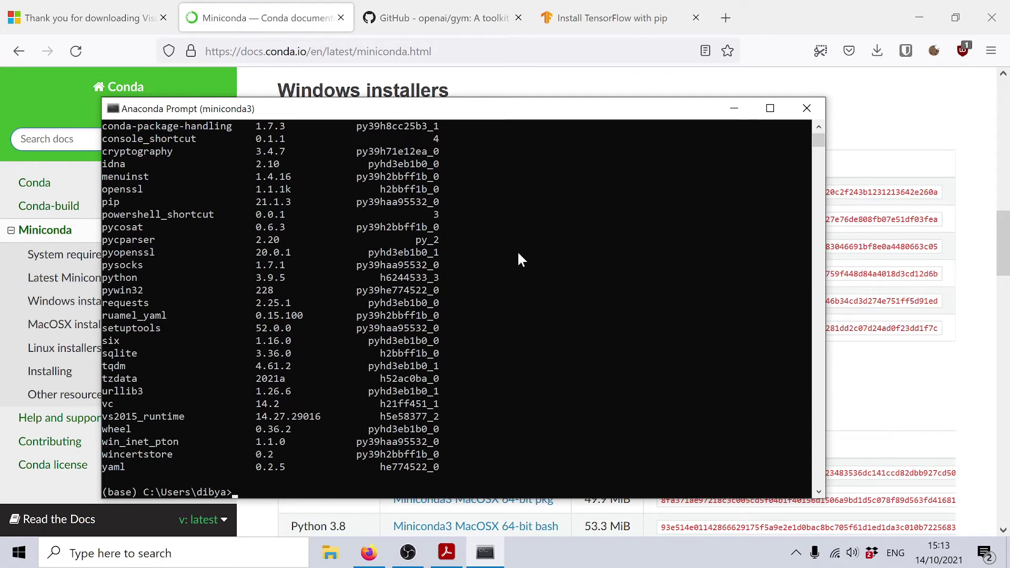
{"action": "scroll", "coordinate": [517, 251], "scroll_direction": "up", "scroll_amount": 4}
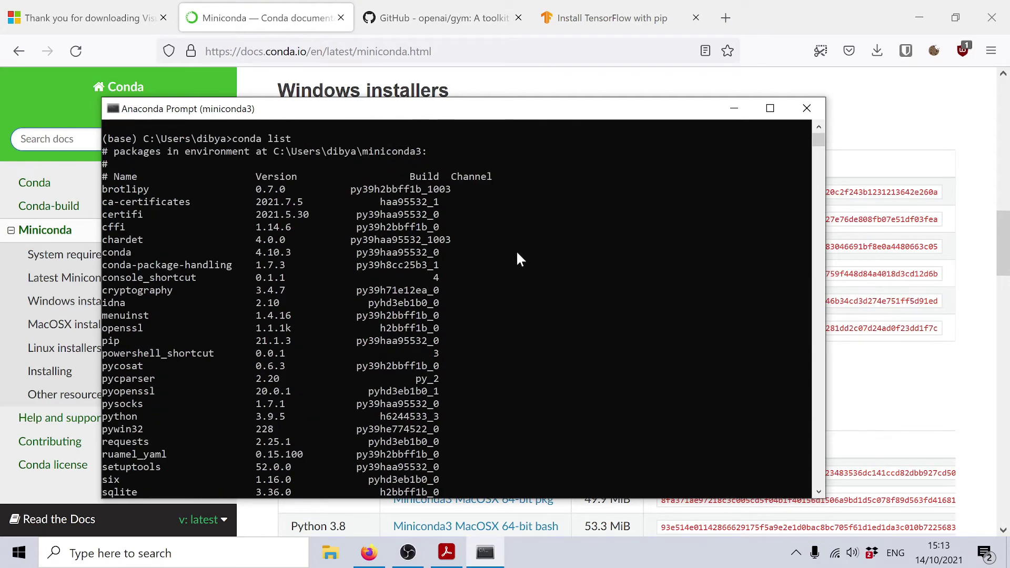
{"action": "scroll", "coordinate": [516, 250], "scroll_direction": "down", "scroll_amount": 5}
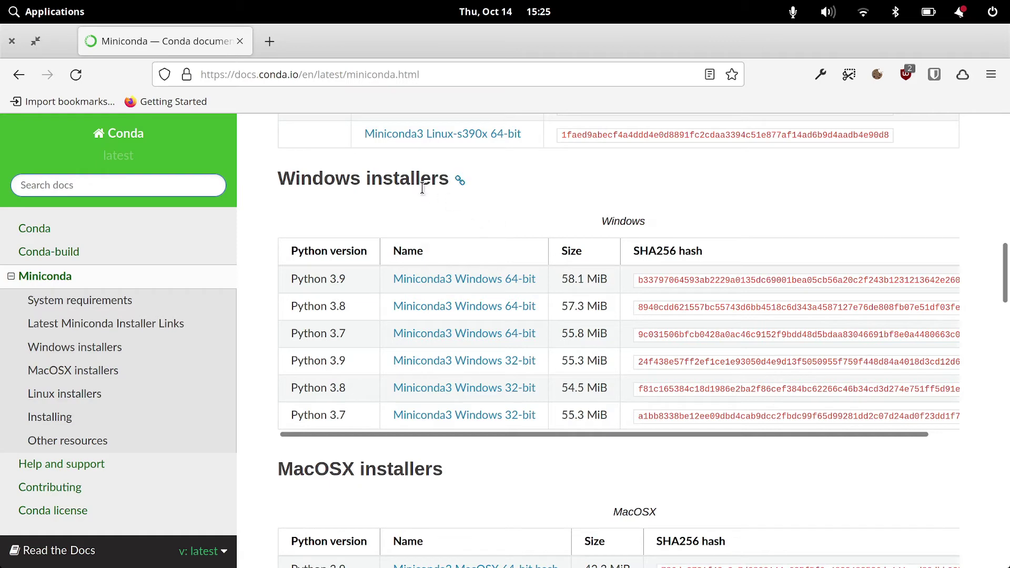
Save Miniconda3-py39_4.10.3-Linux-x86_64.sh, the Python 3.9 Linux 64-bit installer, into Downloads.
{"action": "left_click", "coordinate": [424, 80]}
{"action": "scroll", "coordinate": [561, 413], "scroll_direction": "down", "scroll_amount": 4}
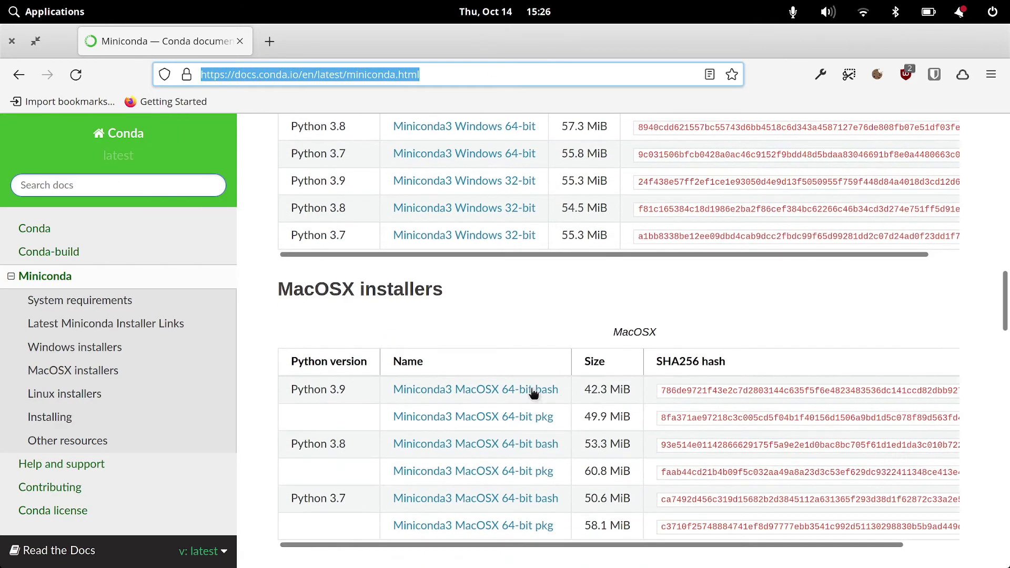
{"action": "scroll", "coordinate": [327, 292], "scroll_direction": "down", "scroll_amount": 2}
{"action": "scroll", "coordinate": [363, 268], "scroll_direction": "down", "scroll_amount": 4}
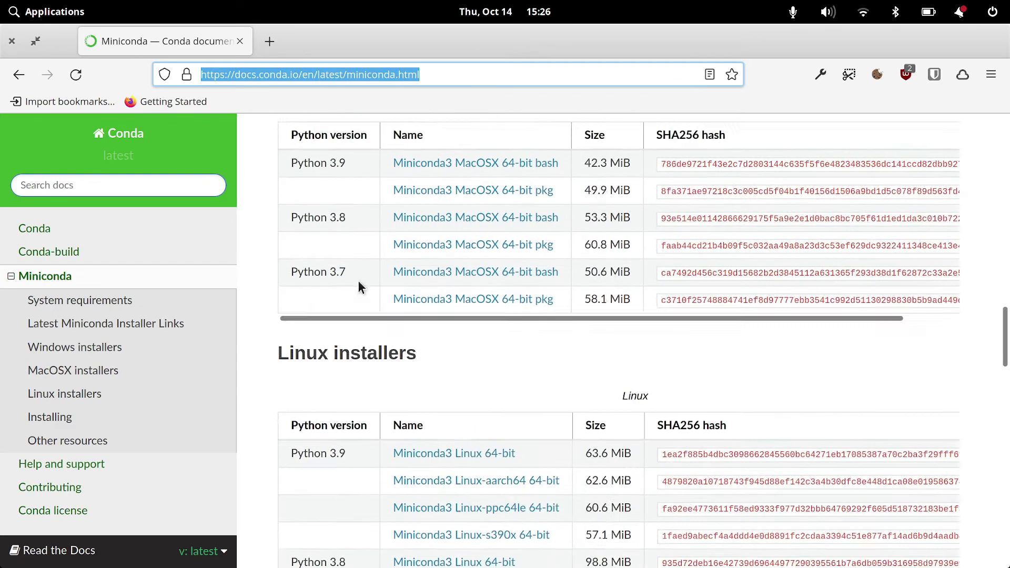
{"action": "scroll", "coordinate": [386, 362], "scroll_direction": "up", "scroll_amount": 4}
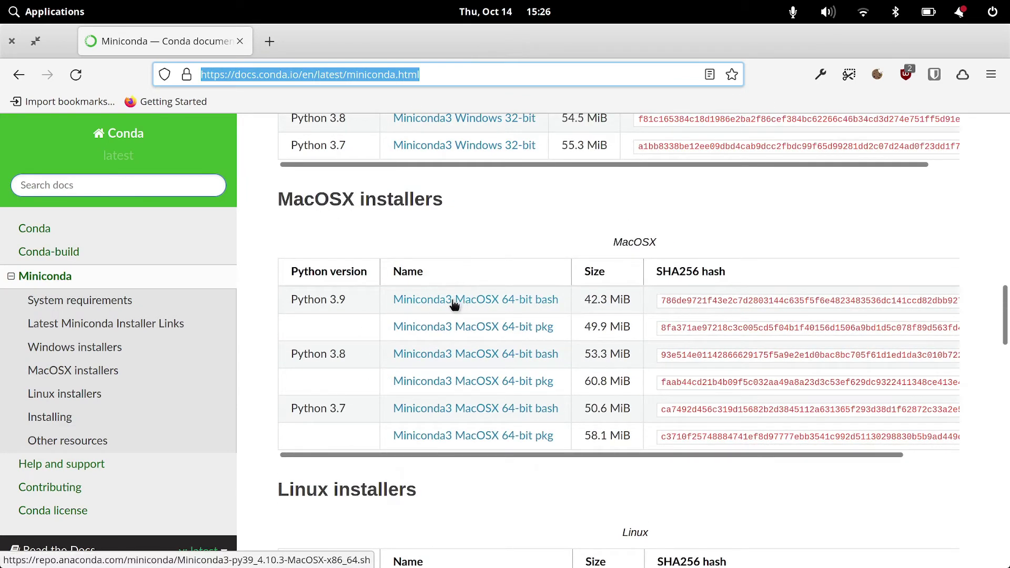
{"action": "scroll", "coordinate": [468, 301], "scroll_direction": "down", "scroll_amount": 4}
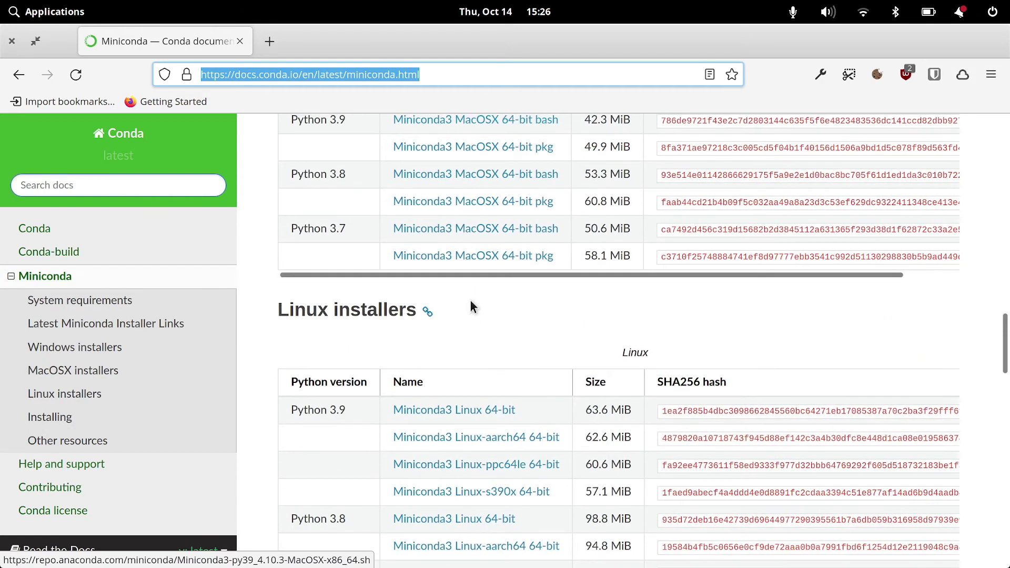
{"action": "scroll", "coordinate": [453, 347], "scroll_direction": "down", "scroll_amount": 2}
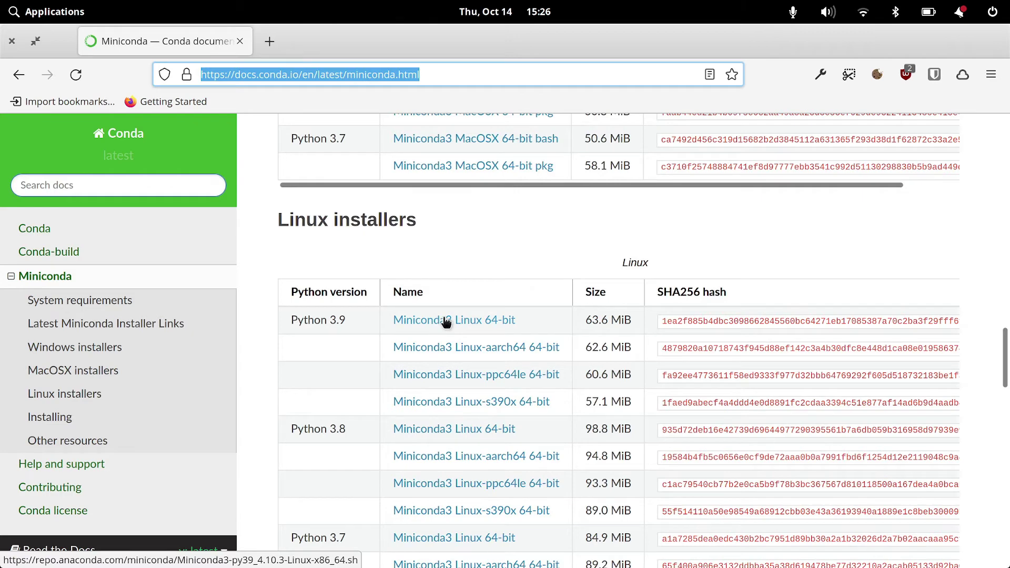
{"action": "left_click", "coordinate": [473, 322]}
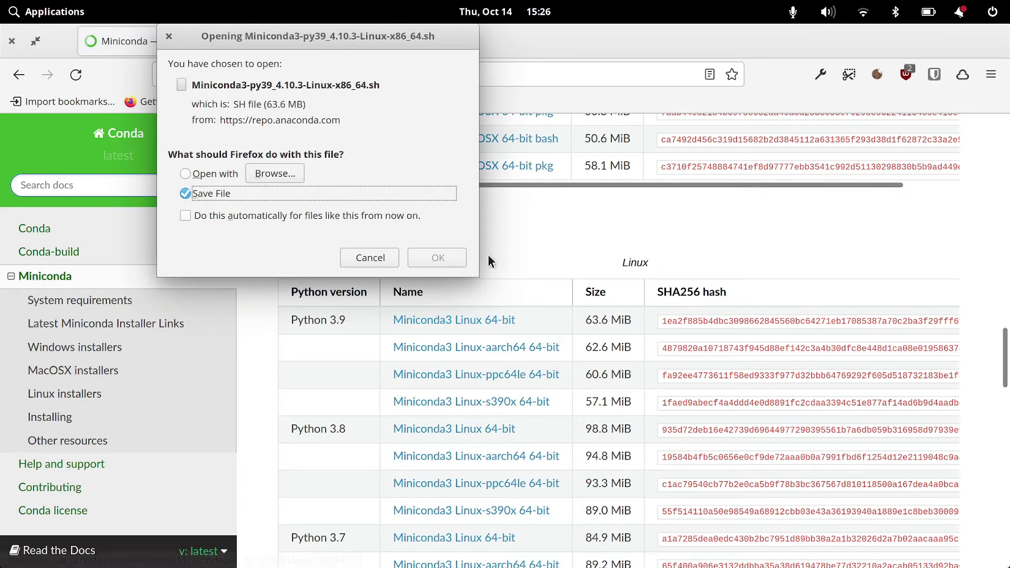
{"action": "left_click", "coordinate": [447, 256]}
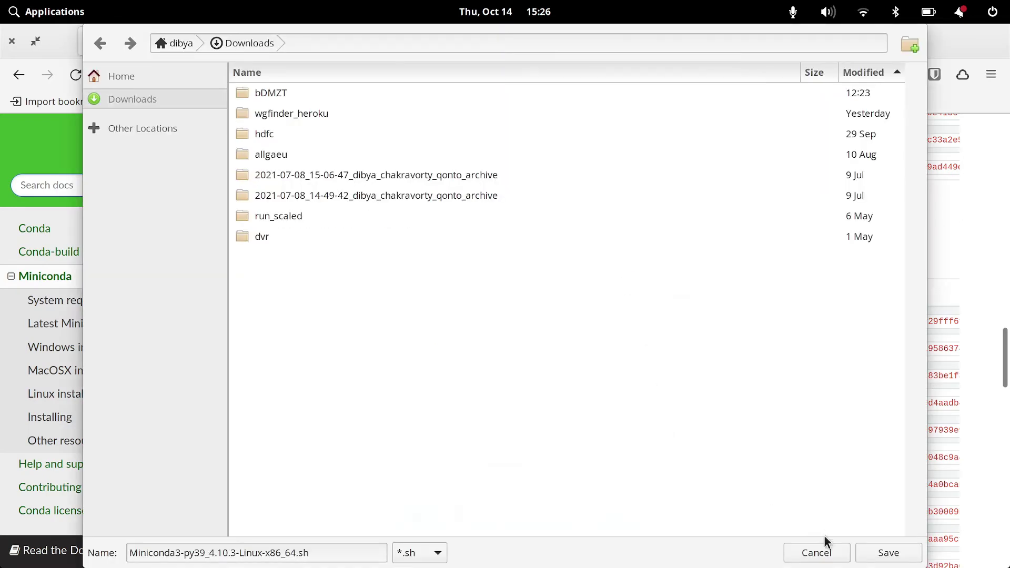
{"action": "left_click", "coordinate": [879, 547]}
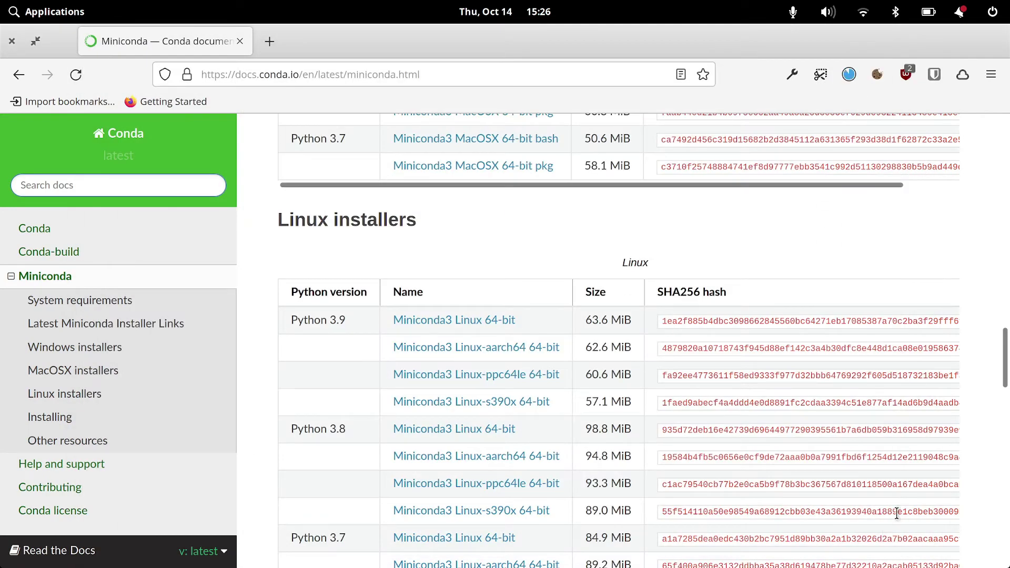
In a terminal, change to Downloads and chmod u+x the Miniconda3-py39_4.10.3-Linux-x86_64.sh installer.
{"action": "left_click", "coordinate": [554, 543]}
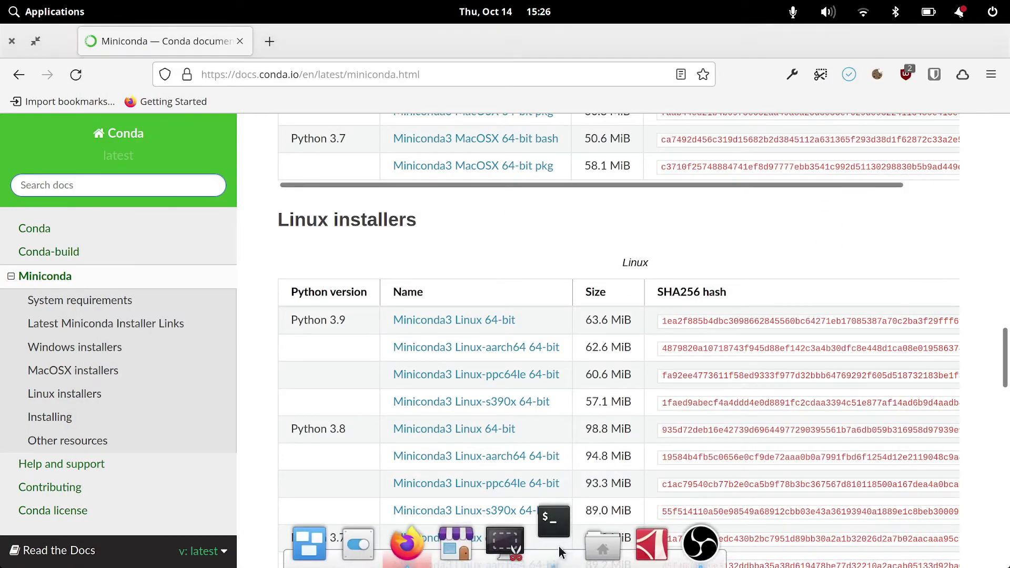
{"action": "type", "text": "cd Do"}
{"action": "key", "text": "Tab"}
{"action": "key", "text": "Return"}
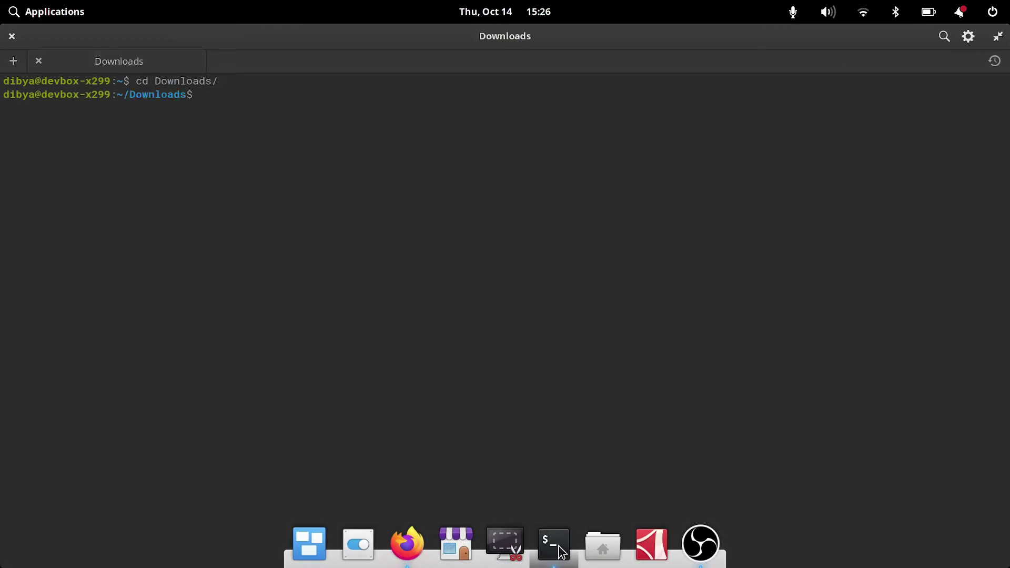
{"action": "type", "text": "chmod u+x ./Mi"}
{"action": "key", "text": "Tab"}
{"action": "key", "text": "Tab"}
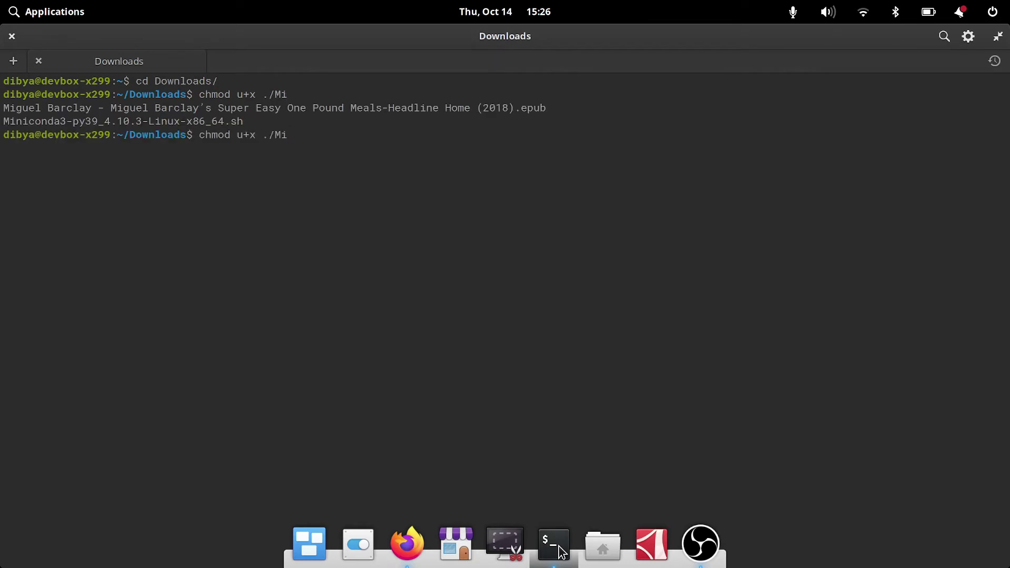
{"action": "type", "text": "i"}
{"action": "key", "text": "BackSpace"}
{"action": "type", "text": "ni"}
{"action": "key", "text": "Tab"}
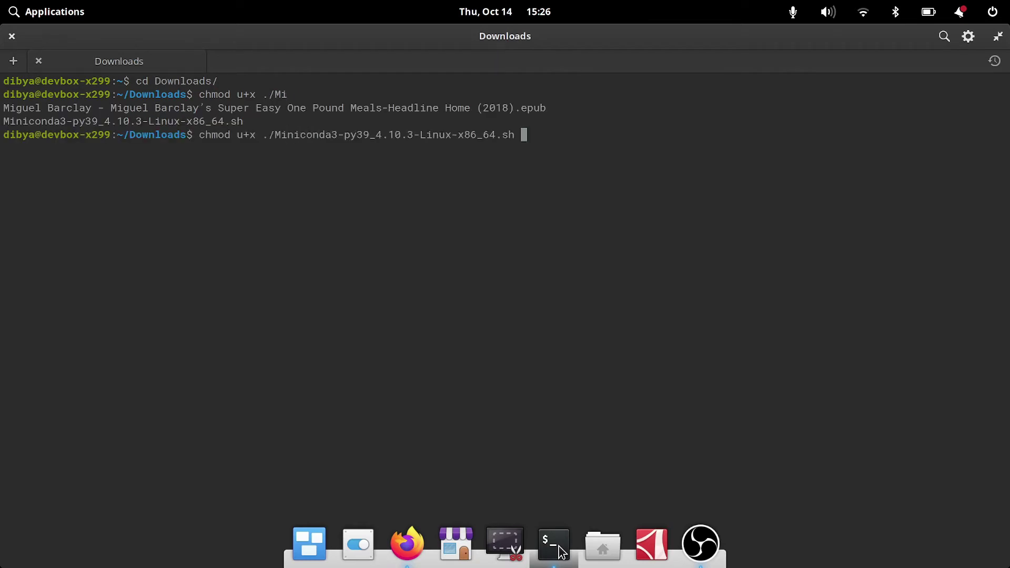
{"action": "key", "text": "Return"}
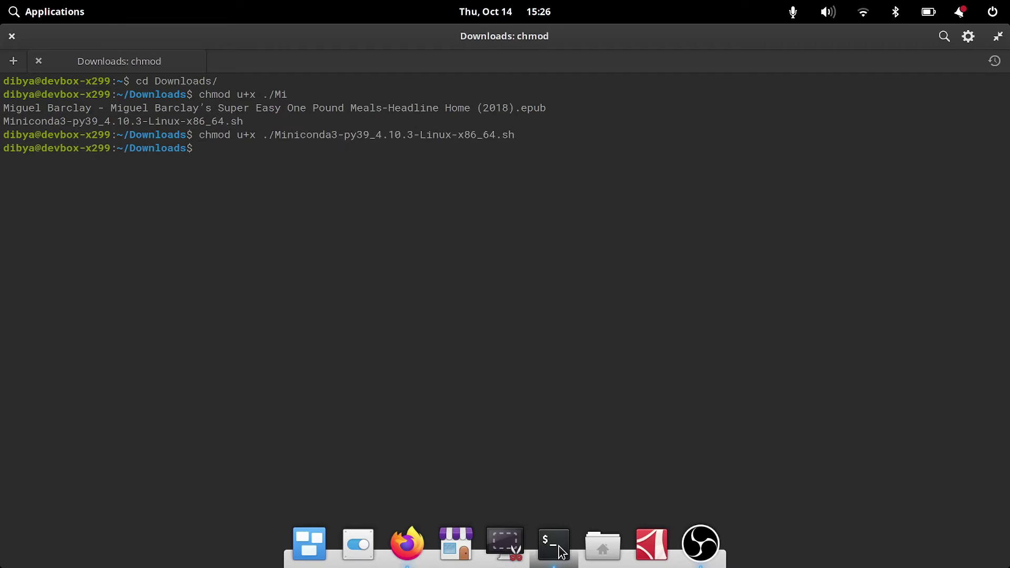
Run ./Miniconda3-py39_4.10.3-Linux-x86_64.sh to start the Miniconda installer.
{"action": "type", "text": "./Min"}
{"action": "key", "text": "Tab"}
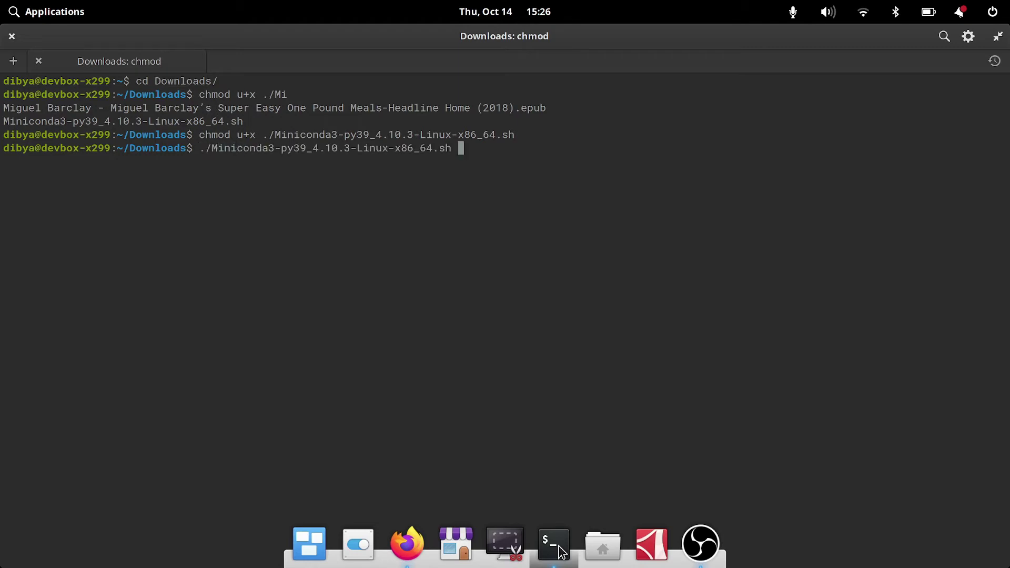
{"action": "key", "text": "Return"}
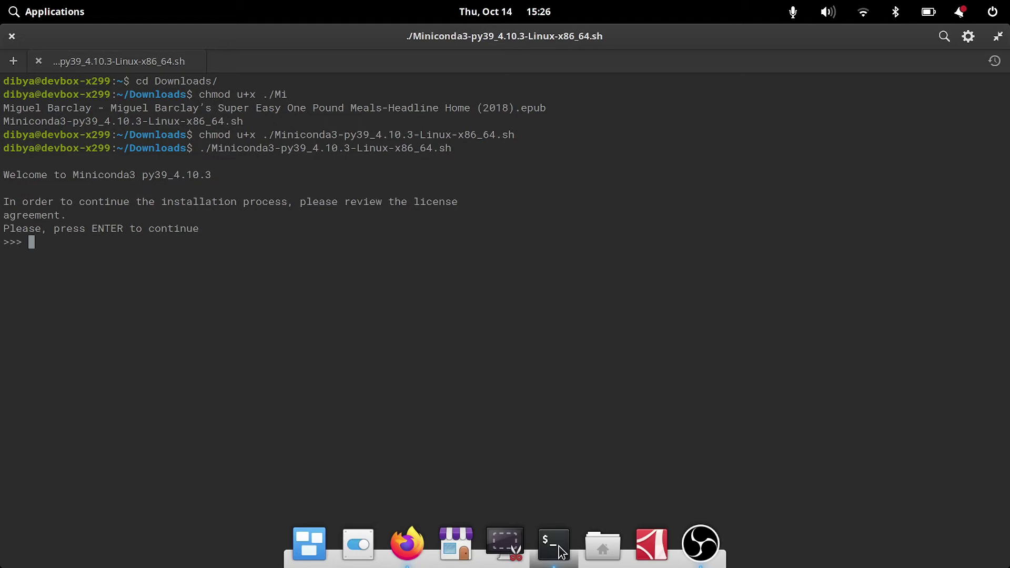
Page through and accept the Miniconda3 license, keeping the default install location.
{"action": "key", "text": "Return"}
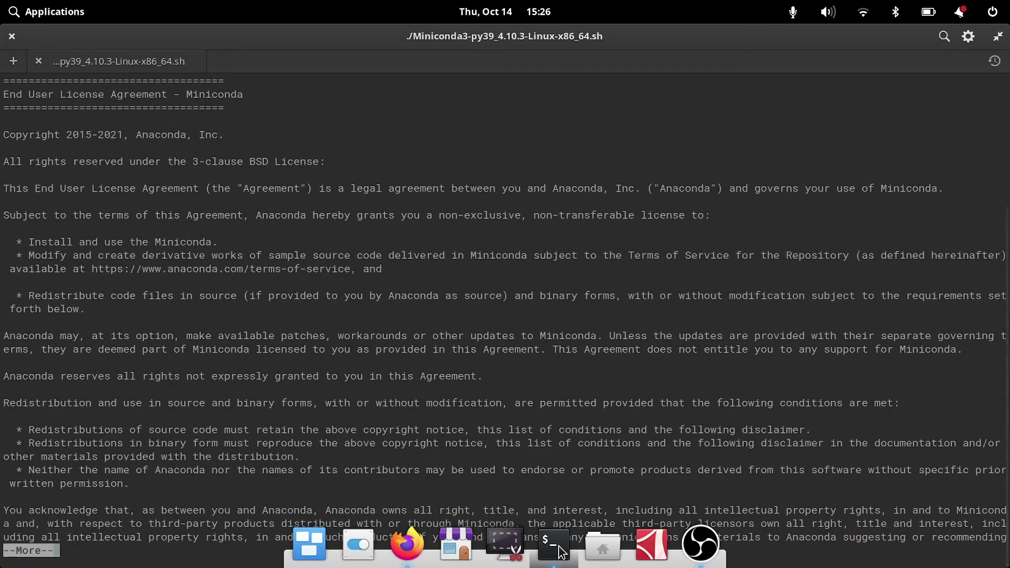
{"action": "key", "text": "Return"}
{"action": "key", "text": "Return"}
{"action": "key", "text": "Return"}
{"action": "key", "text": "Return"}
{"action": "key", "text": "Return"}
{"action": "key", "text": "Return"}
{"action": "key", "text": "Return"}
{"action": "key", "text": "Return"}
{"action": "key", "text": "Return"}
{"action": "key", "text": "Return"}
{"action": "key", "text": "Return"}
{"action": "key", "text": "Return"}
{"action": "key", "text": "Return"}
{"action": "key", "text": "Return"}
{"action": "key", "text": "Return"}
{"action": "key", "text": "Return"}
{"action": "key", "text": "Return"}
{"action": "key", "text": "Return"}
{"action": "key", "text": "Return"}
{"action": "key", "text": "Return"}
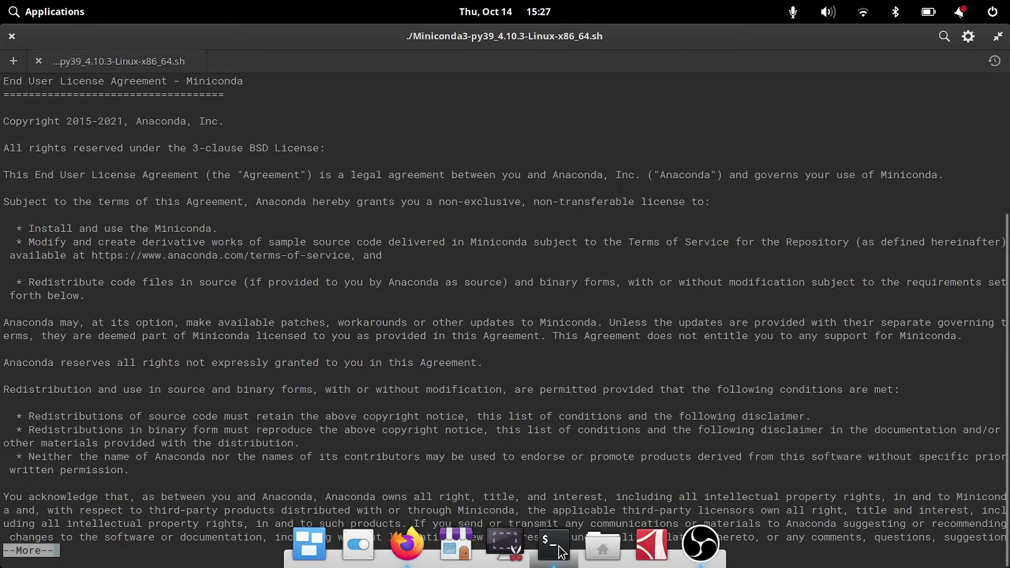
{"action": "key", "text": "Return"}
{"action": "key", "text": "Return"}
{"action": "key", "text": "Return"}
{"action": "key", "text": "Return"}
{"action": "key", "text": "Return"}
{"action": "key", "text": "Return"}
{"action": "key", "text": "Return"}
{"action": "key", "text": "Return"}
{"action": "key", "text": "Return"}
{"action": "key", "text": "Return"}
{"action": "key", "text": "Return"}
{"action": "key", "text": "Return"}
{"action": "key", "text": "Return"}
{"action": "key", "text": "Return"}
{"action": "key", "text": "Return"}
{"action": "key", "text": "Return"}
{"action": "key", "text": "Return"}
{"action": "key", "text": "Return"}
{"action": "key", "text": "Return"}
{"action": "key", "text": "Return"}
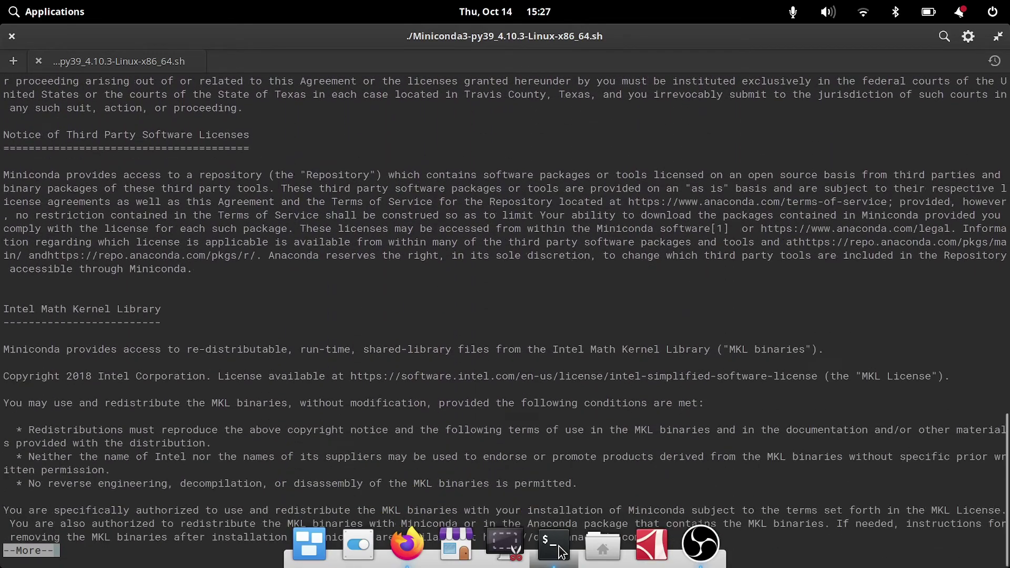
{"action": "key", "text": "Return"}
{"action": "key", "text": "Return"}
{"action": "key", "text": "Return"}
{"action": "key", "text": "Return"}
{"action": "key", "text": "Return"}
{"action": "key", "text": "Return"}
{"action": "key", "text": "Return"}
{"action": "key", "text": "Return"}
{"action": "key", "text": "Return"}
{"action": "key", "text": "Return"}
{"action": "key", "text": "Return"}
{"action": "type", "text": "yes"}
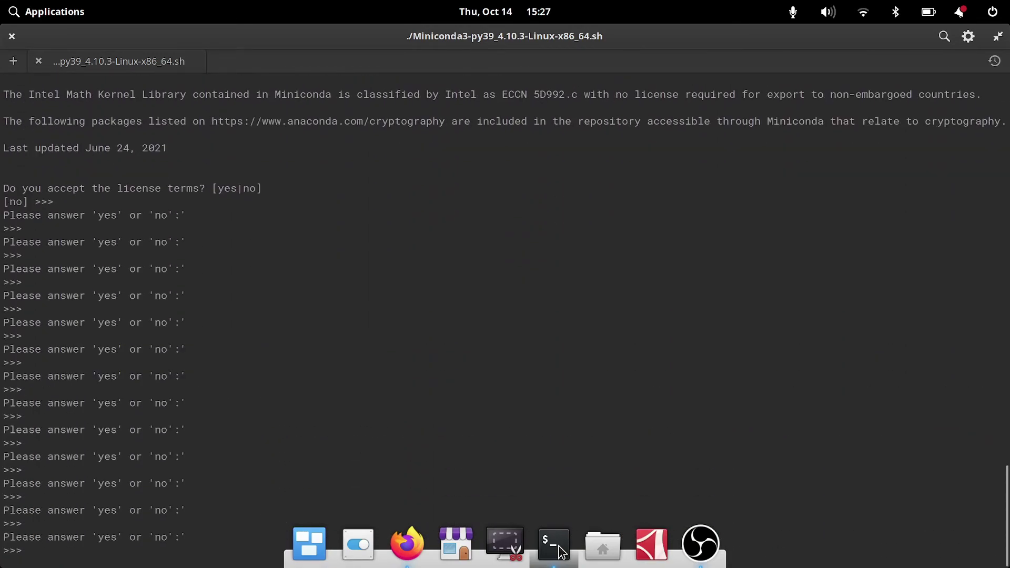
{"action": "key", "text": "Return"}
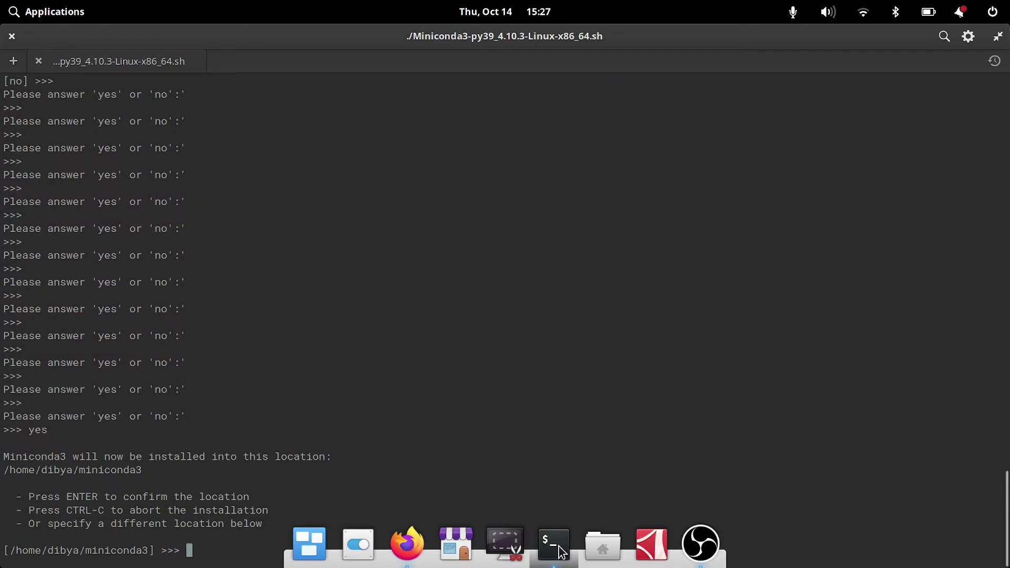
{"action": "key", "text": "Return"}
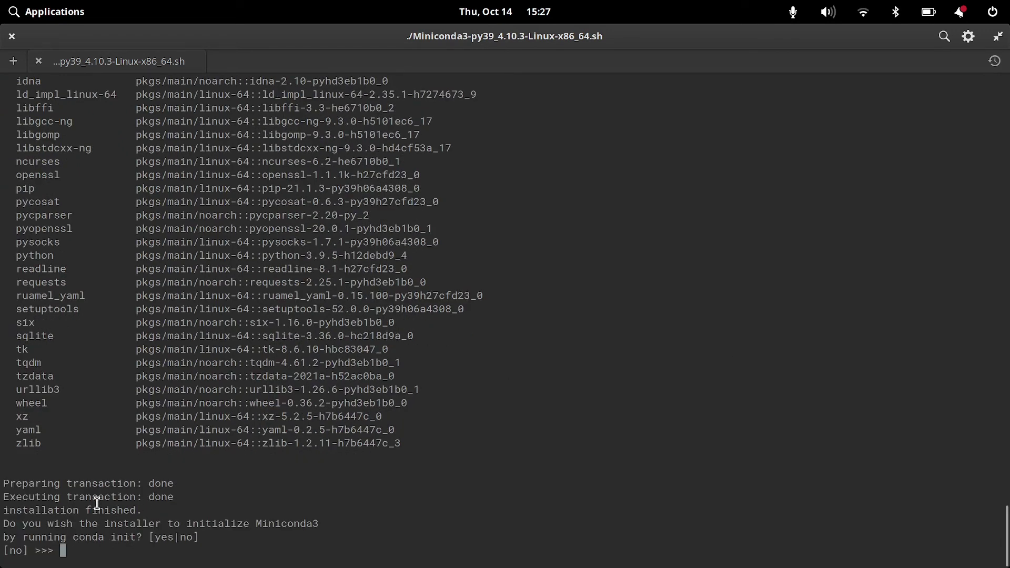
Answer yes to let the installer run conda init.
{"action": "left_click_drag", "start_coordinate": [3, 524], "coordinate": [142, 539]}
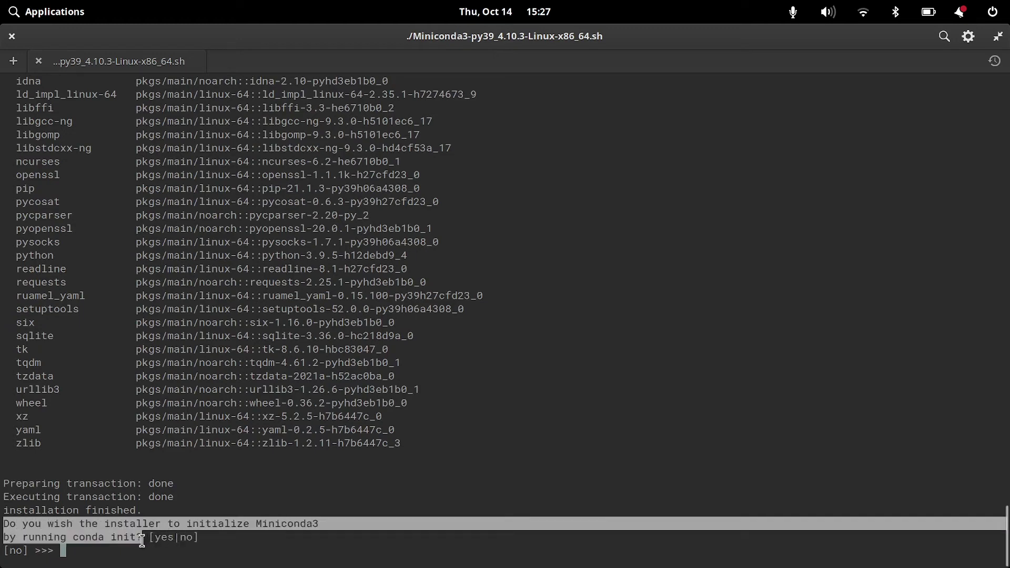
{"action": "left_click", "coordinate": [130, 553]}
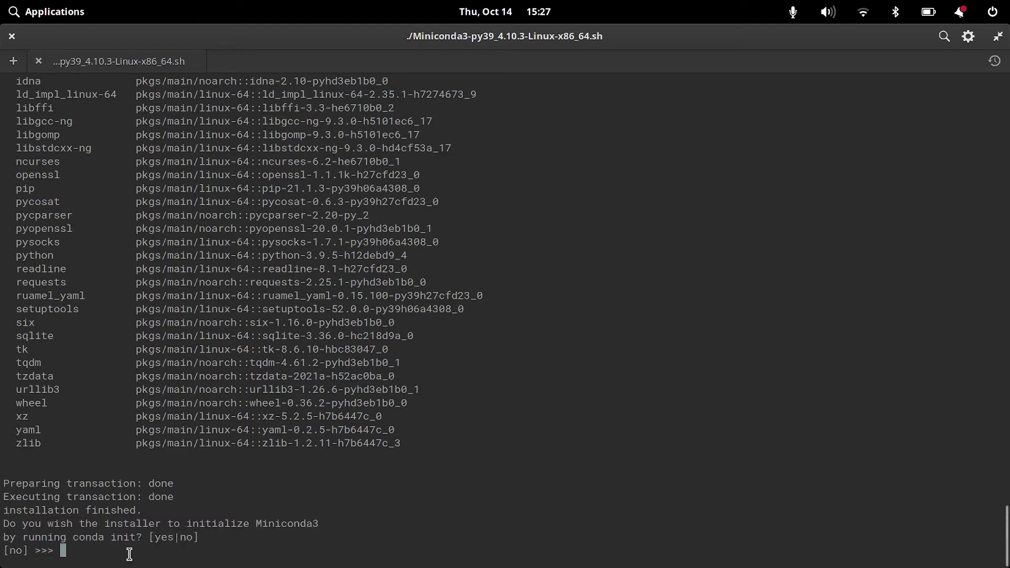
{"action": "type", "text": "yes"}
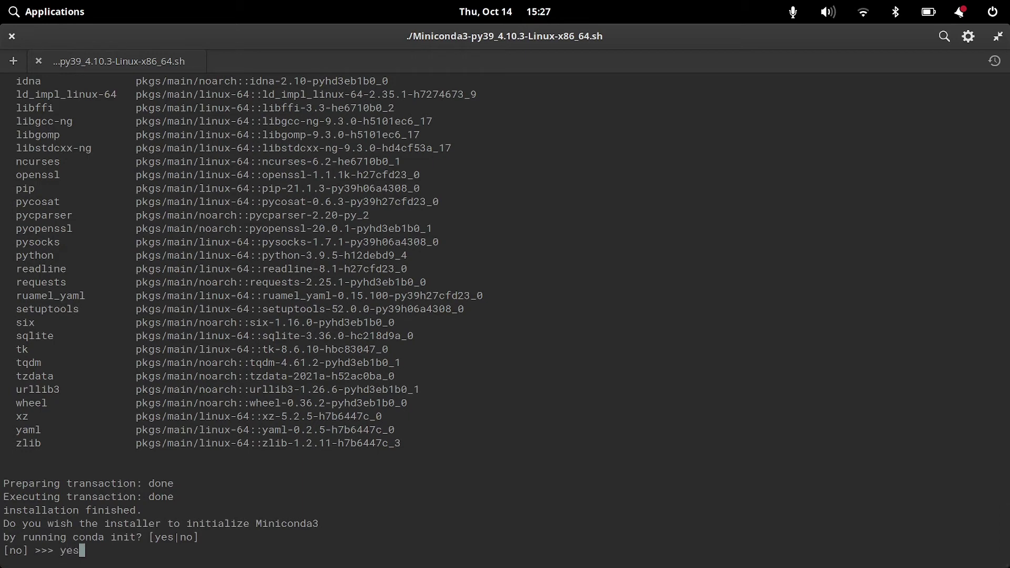
{"action": "key", "text": "Return"}
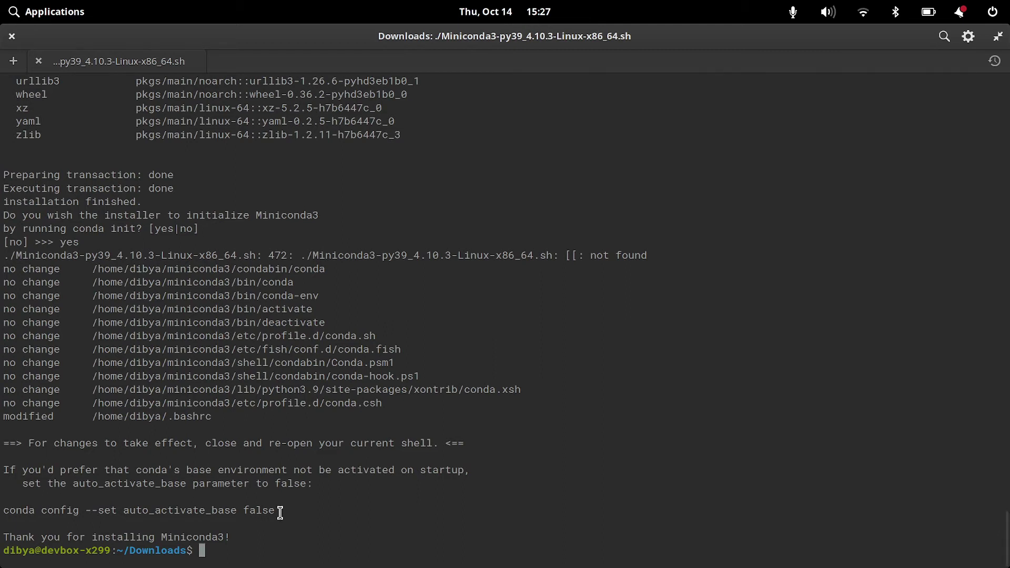
Run conda config --set auto_activate_base false in a restarted terminal.
{"action": "left_click_drag", "start_coordinate": [277, 514], "coordinate": [7, 512]}
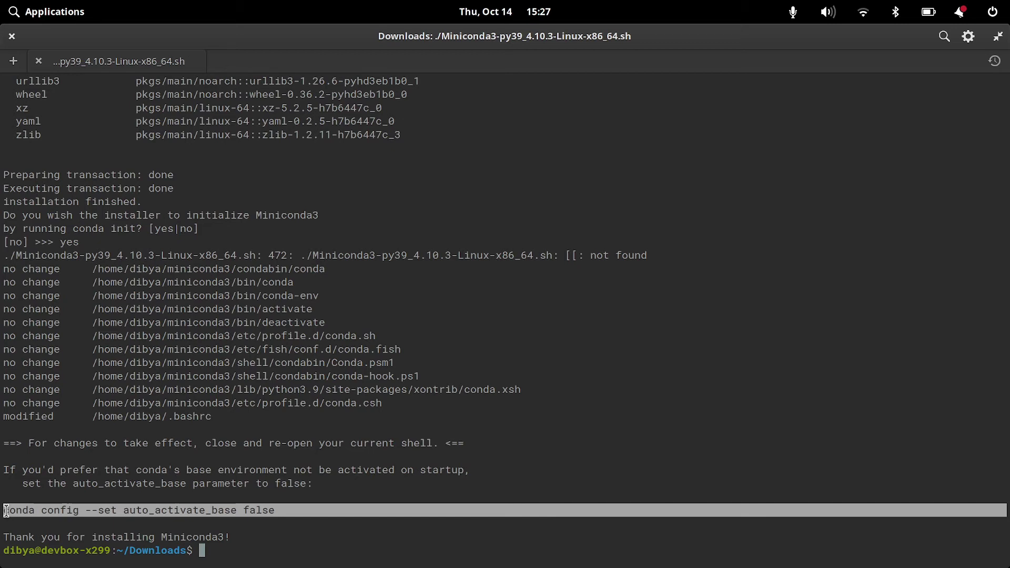
{"action": "left_click", "coordinate": [6, 510]}
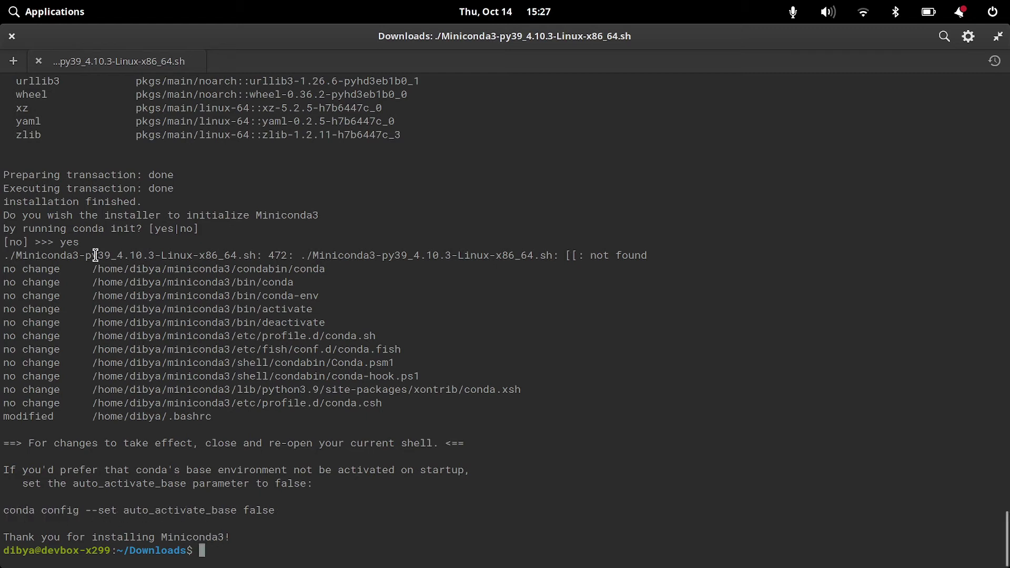
{"action": "left_click", "coordinate": [11, 37]}
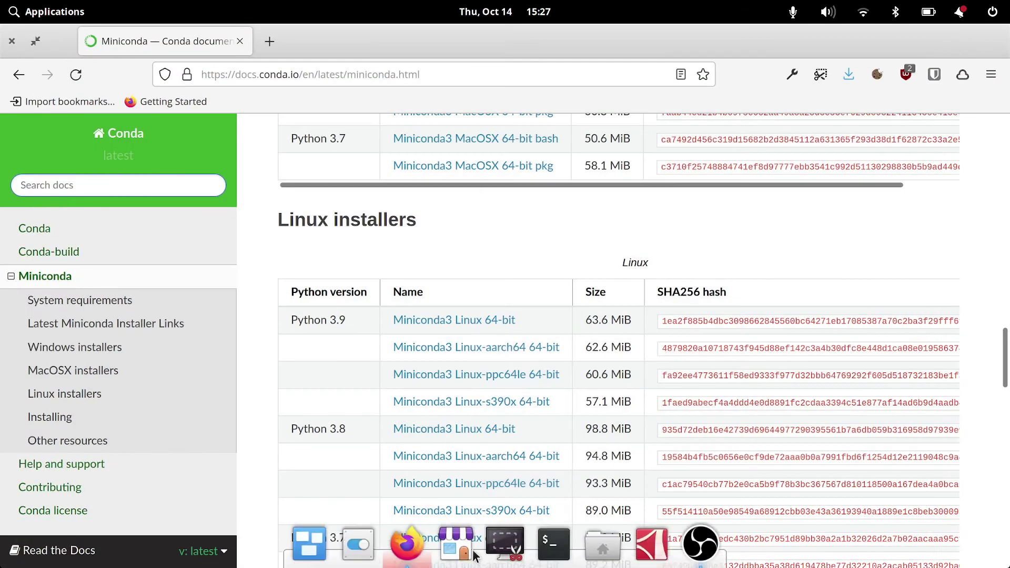
{"action": "left_click", "coordinate": [554, 544]}
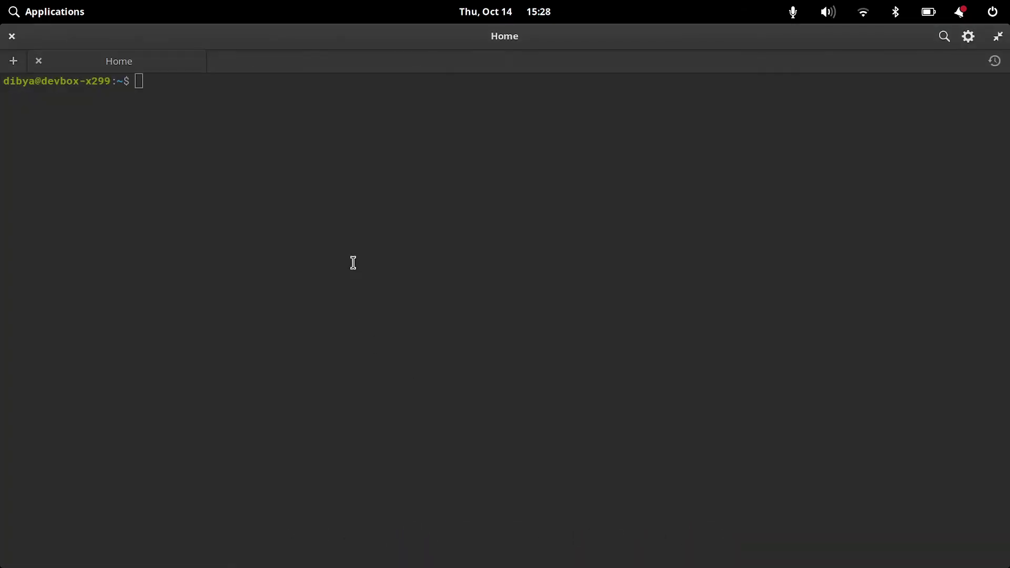
{"action": "key", "text": "Up"}
{"action": "key", "text": "Return"}
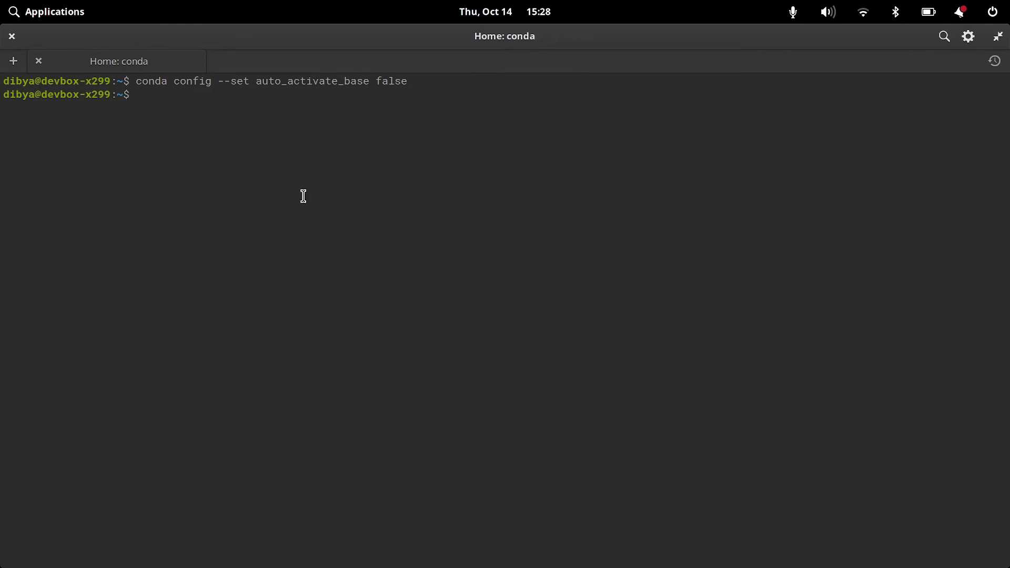
Restart Terminal so the new shell starts without the base environment active.
{"action": "left_click", "coordinate": [11, 36]}
{"action": "mouse_move", "coordinate": [552, 562]}
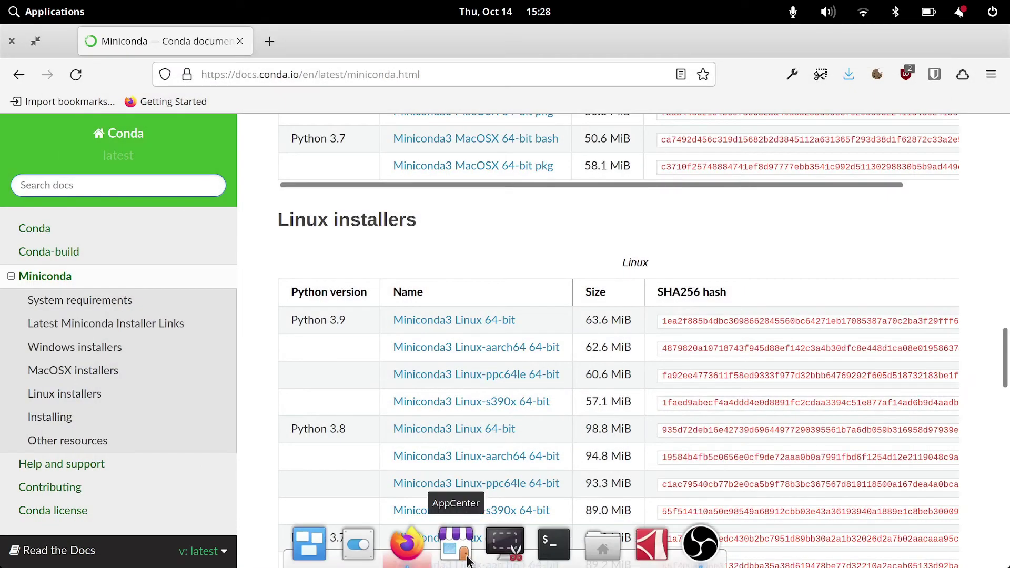
{"action": "left_click", "coordinate": [554, 538]}
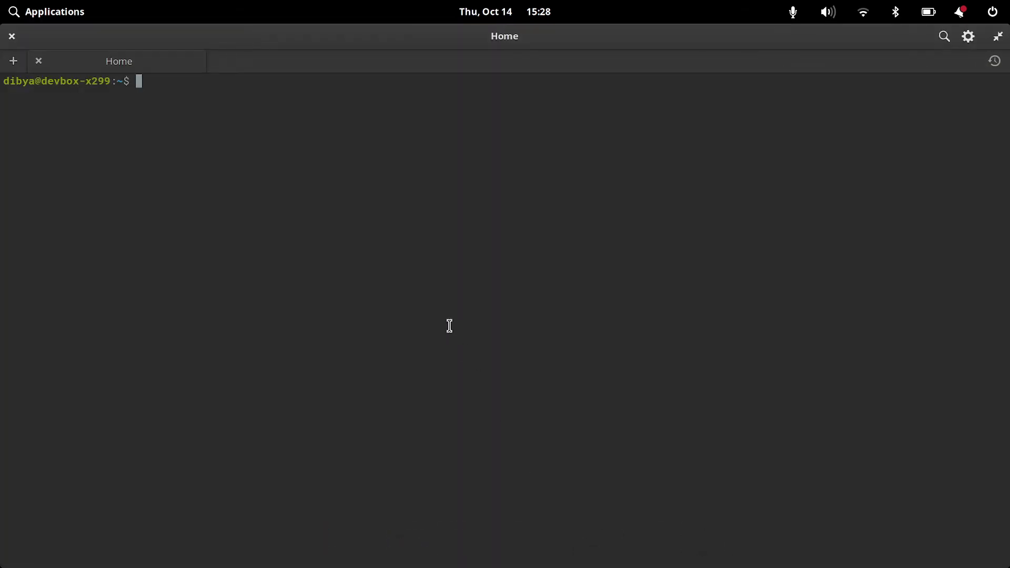
Run conda list and review the base packages, including conda 4.10.3 and python 3.9.5.
{"action": "type", "text": "conda list"}
{"action": "key", "text": "Return"}
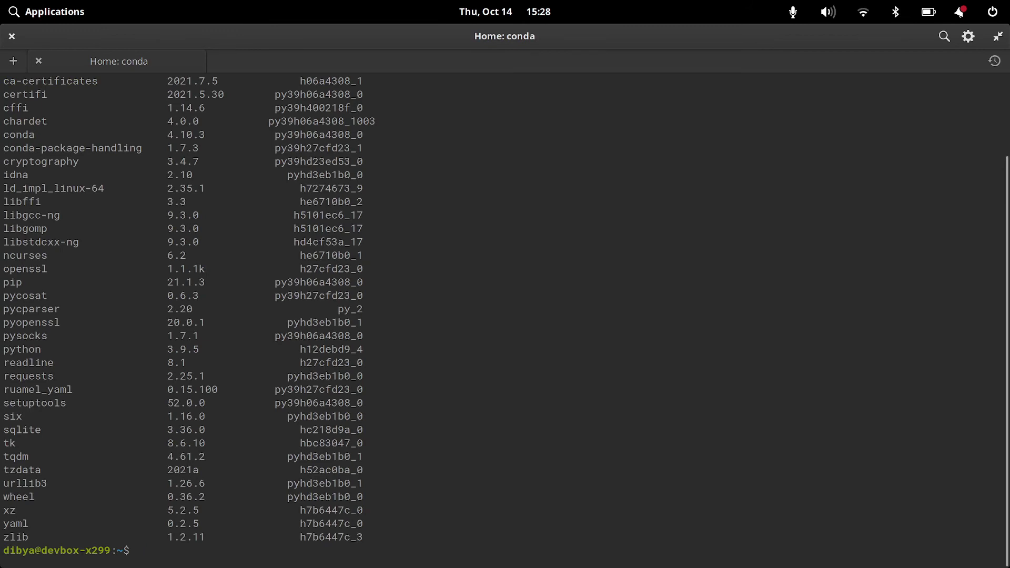
{"action": "scroll", "coordinate": [554, 315], "scroll_direction": "up", "scroll_amount": 3}
{"action": "scroll", "coordinate": [552, 287], "scroll_direction": "down", "scroll_amount": 3}
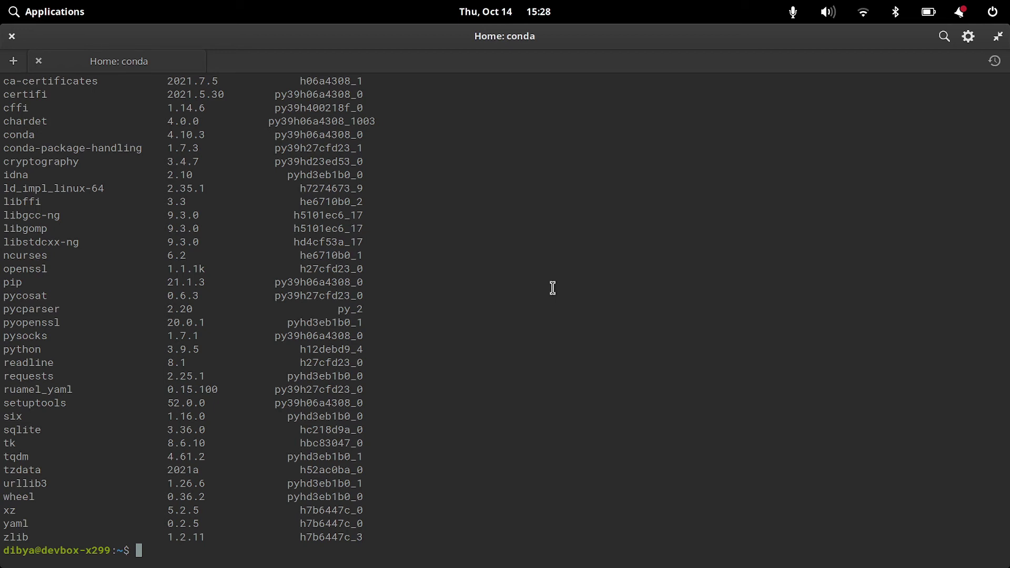
Create the rl_course conda environment, confirming with y at Proceed.
{"action": "type", "text": "conda create --n"}
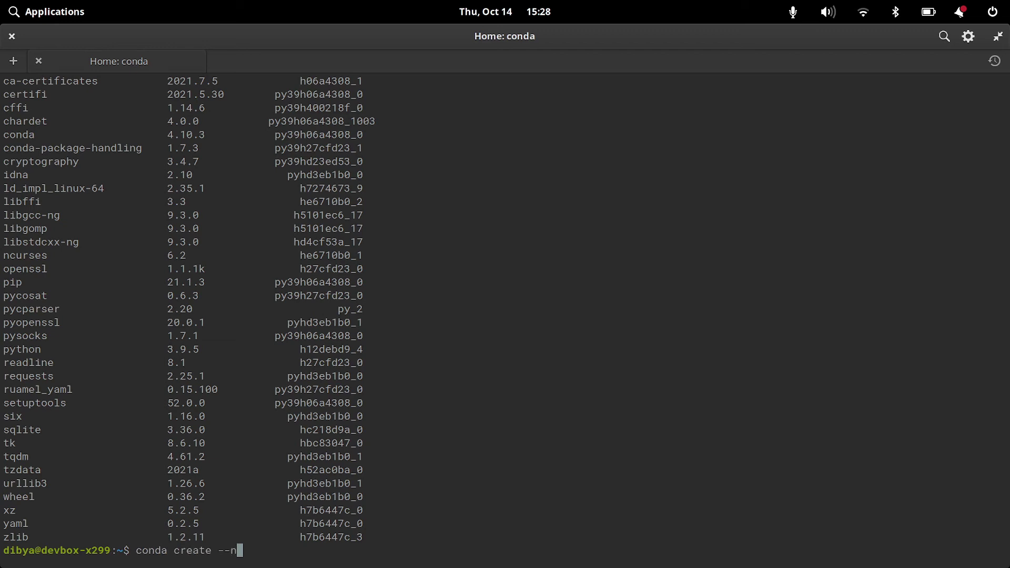
{"action": "type", "text": "ame rl_course"}
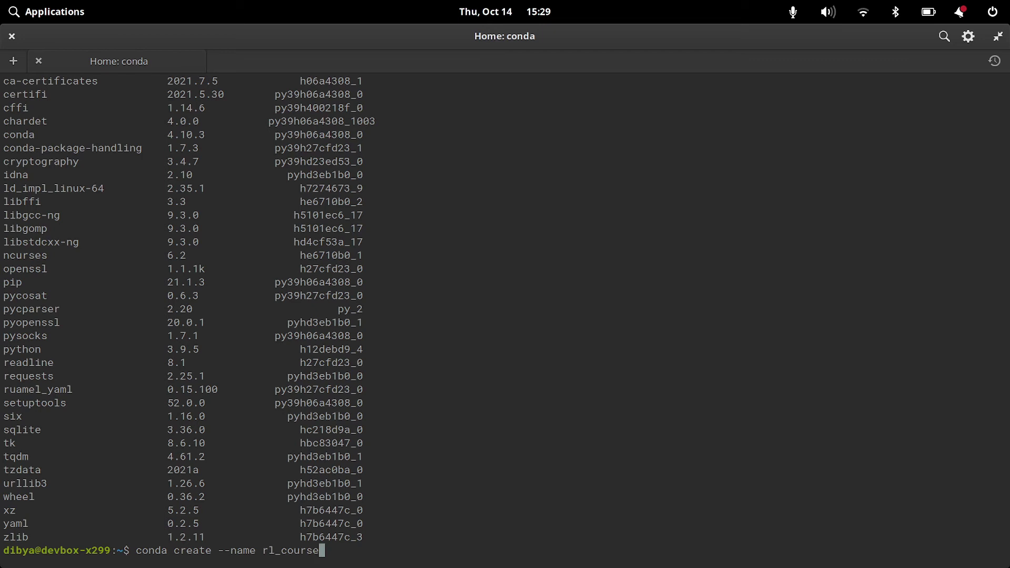
{"action": "key", "text": "Return"}
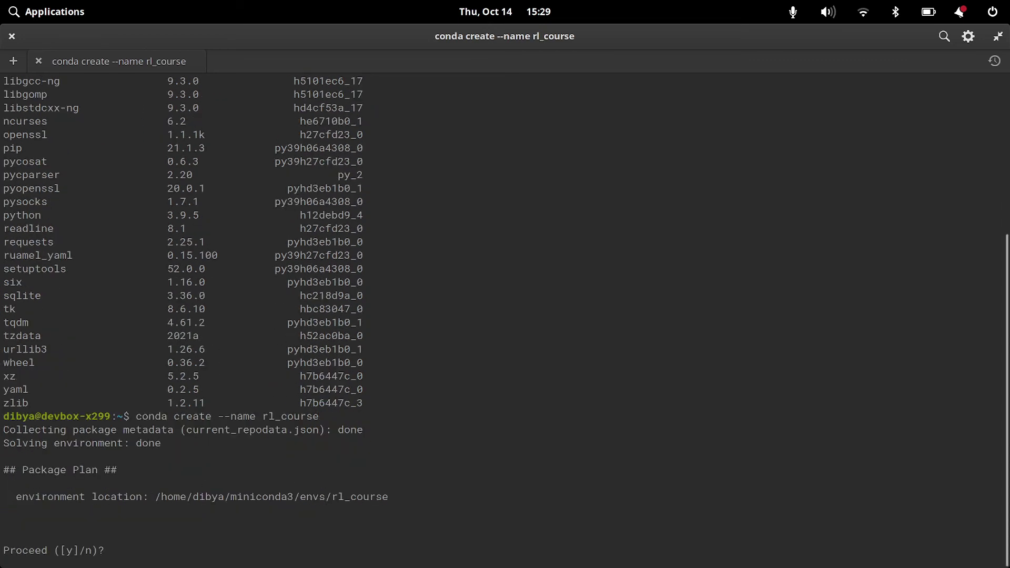
{"action": "type", "text": "y"}
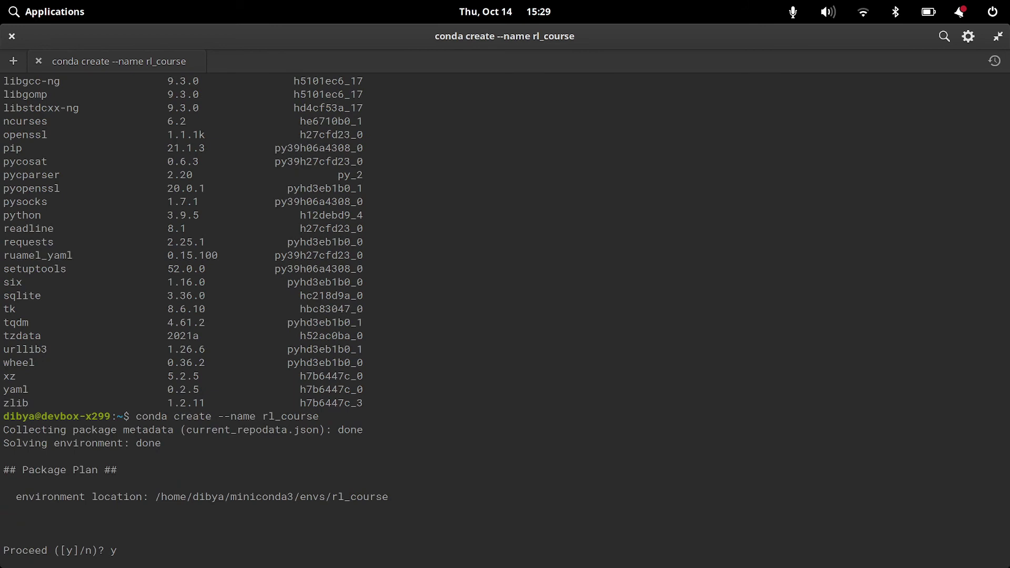
{"action": "key", "text": "Return"}
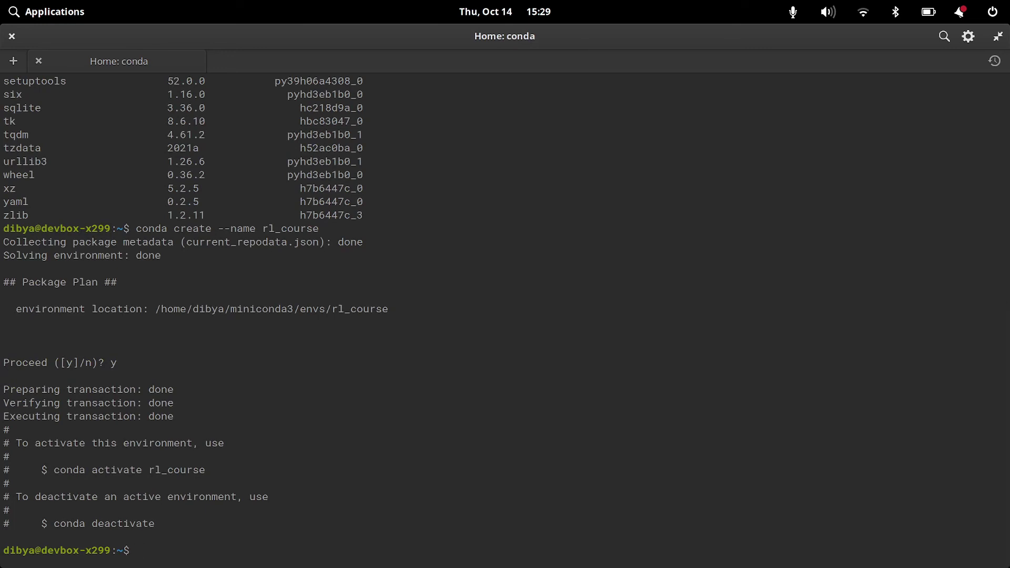
Activate rl_course so the prompt shows the (rl_course) prefix.
{"action": "type", "text": "conda activate rl_course"}
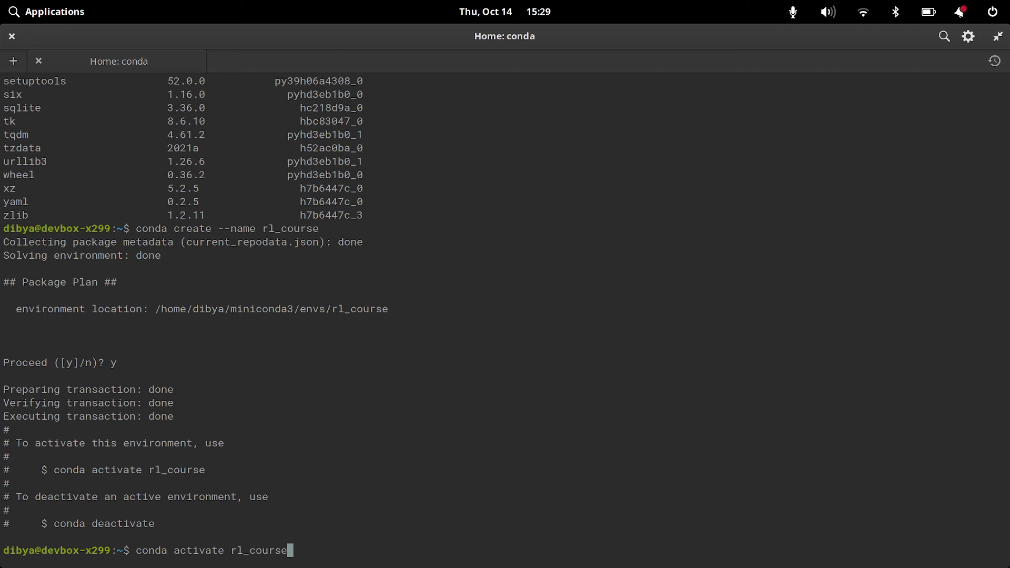
{"action": "key", "text": "Return"}
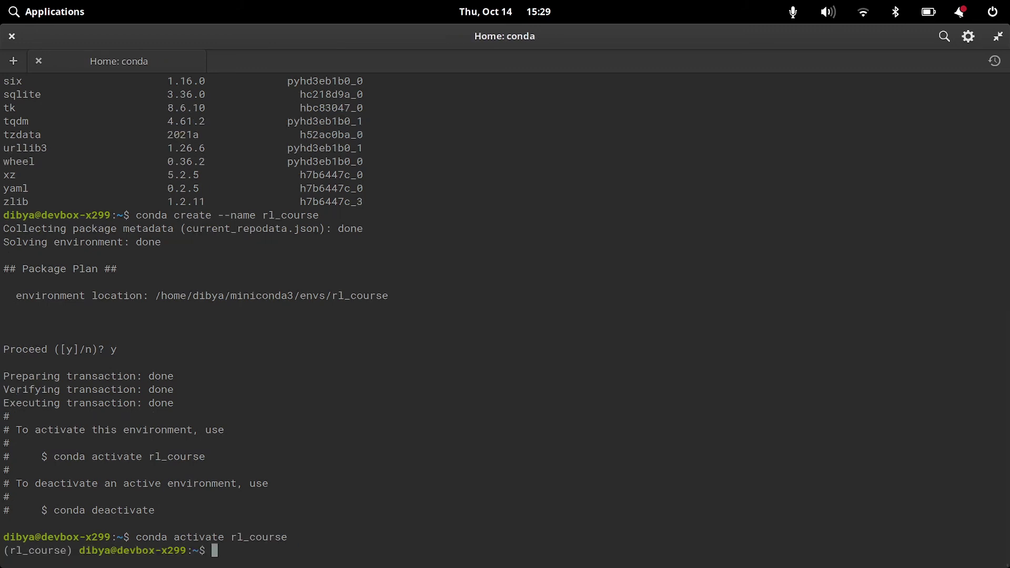
{"action": "left_click_drag", "start_coordinate": [74, 550], "coordinate": [4, 552]}
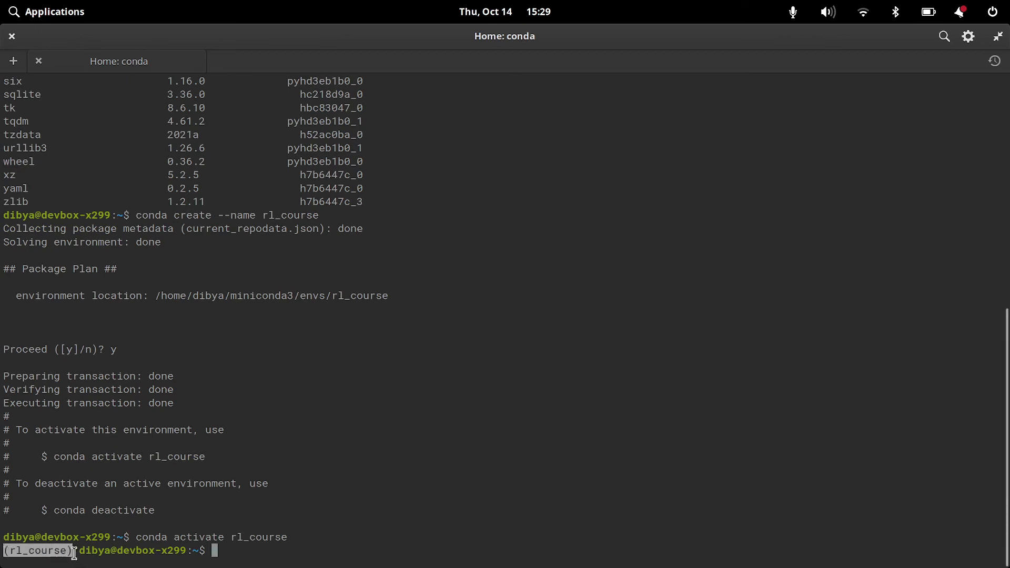
Install gym-all from the conda-forge channel with conda install, confirming with y.
{"action": "left_click", "coordinate": [226, 555]}
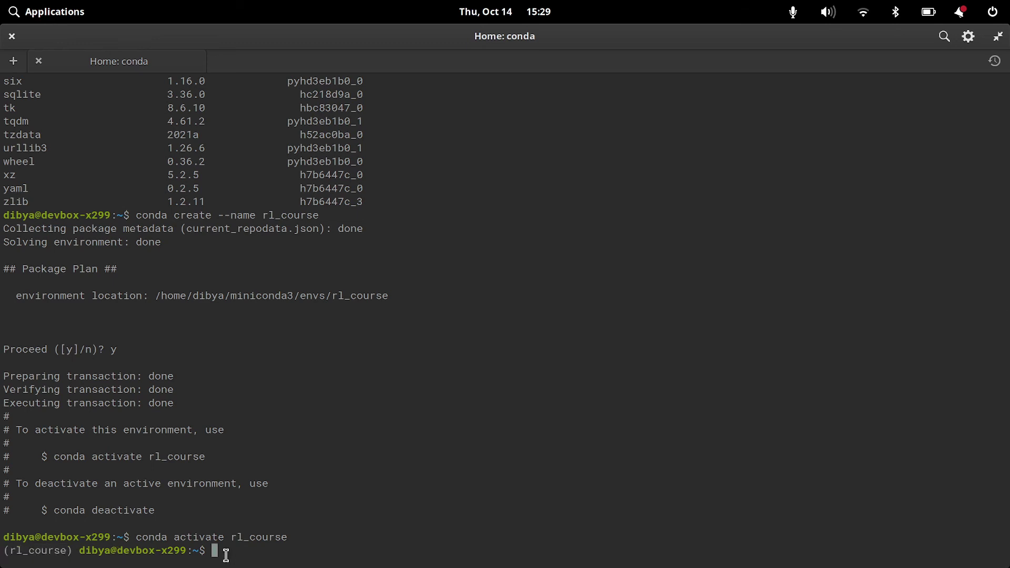
{"action": "type", "text": "conda inta"}
{"action": "key", "text": "BackSpace"}
{"action": "key", "text": "BackSpace"}
{"action": "type", "text": "st"}
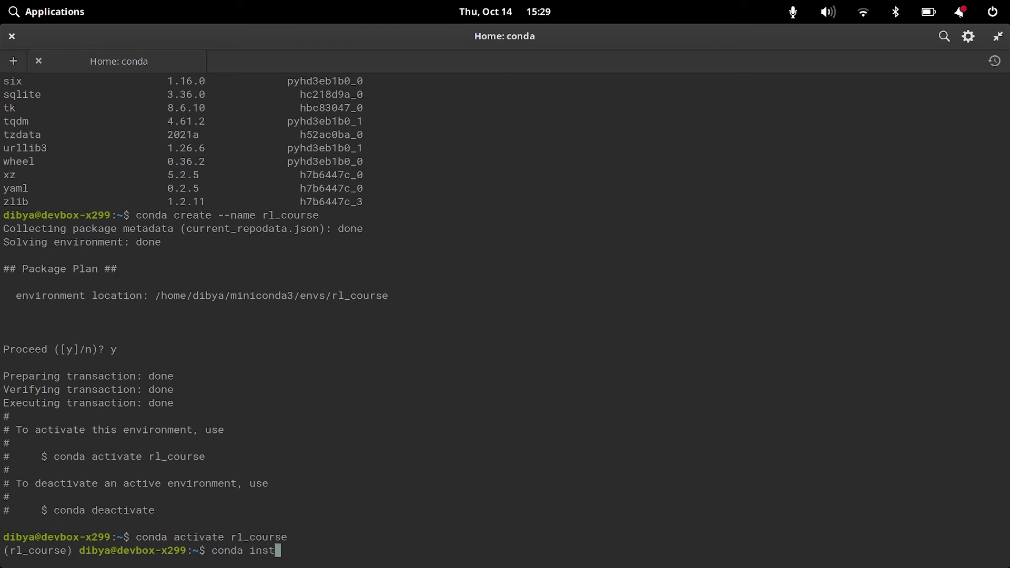
{"action": "type", "text": "all -c conda-forge gym-"}
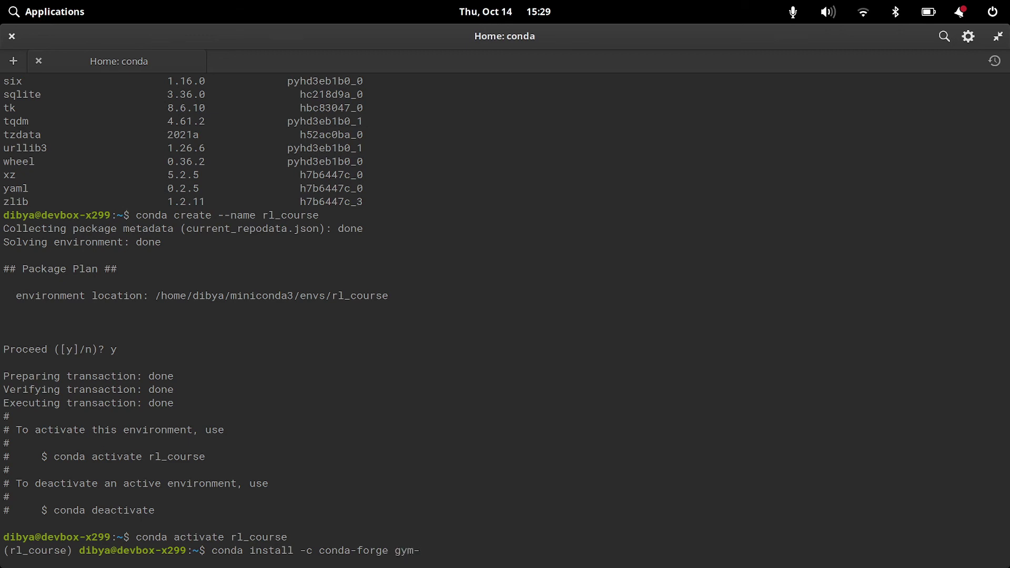
{"action": "type", "text": "all"}
{"action": "key", "text": "Return"}
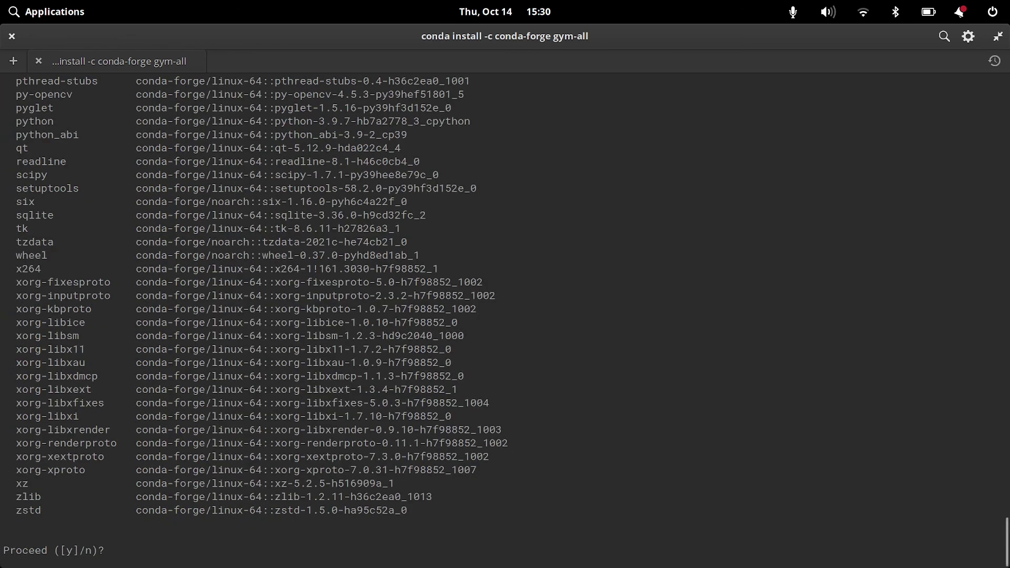
{"action": "type", "text": "y"}
{"action": "key", "text": "Return"}
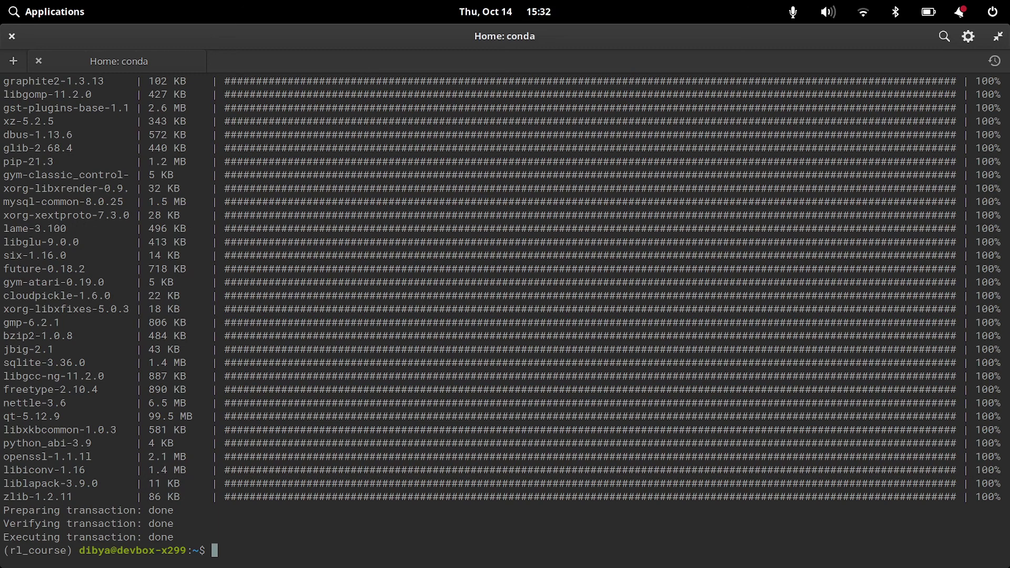
Launch python in rl_course and run import gym at the >>> prompt.
{"action": "type", "text": "python"}
{"action": "key", "text": "Return"}
{"action": "type", "text": "import gym"}
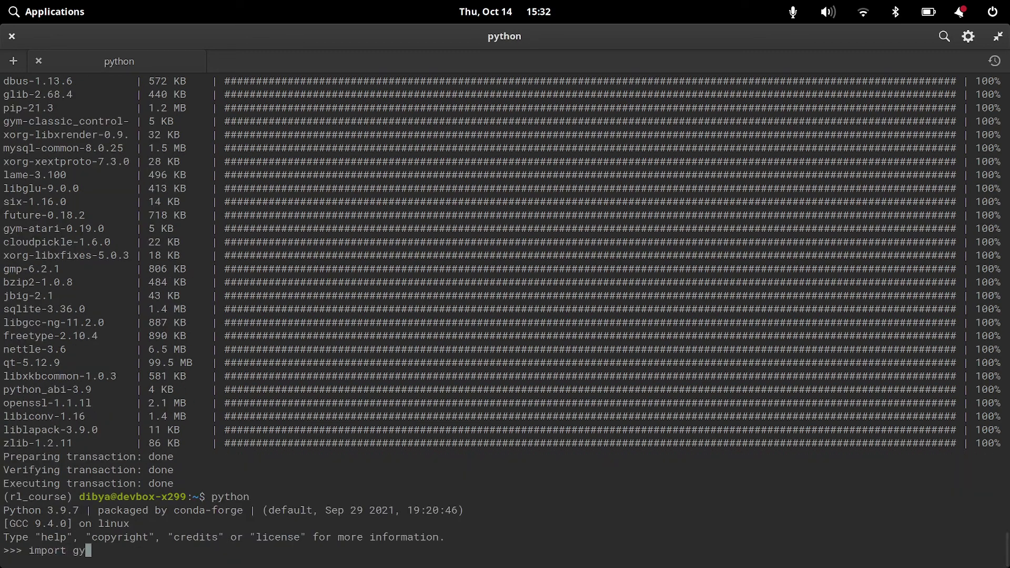
{"action": "key", "text": "Return"}
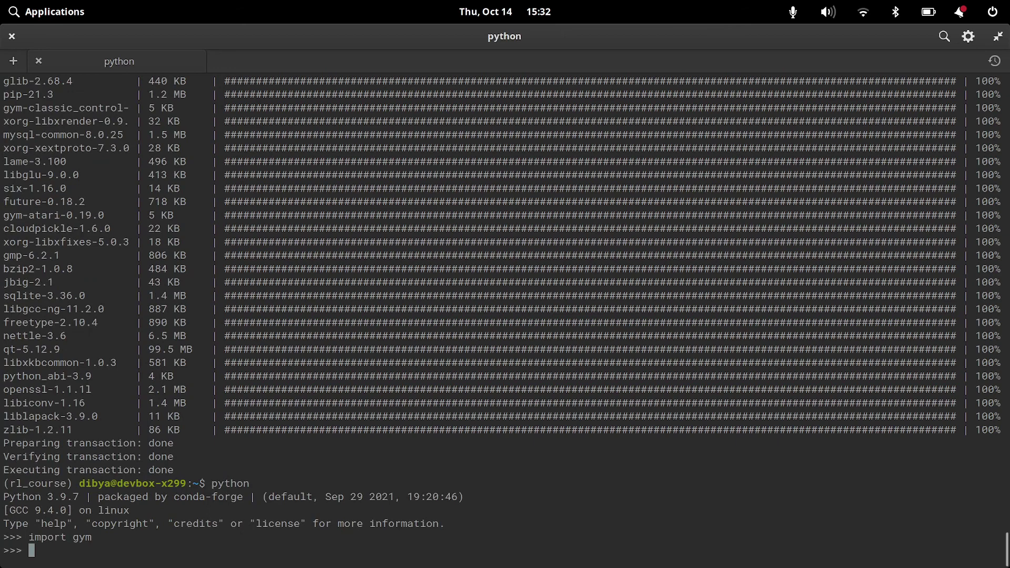